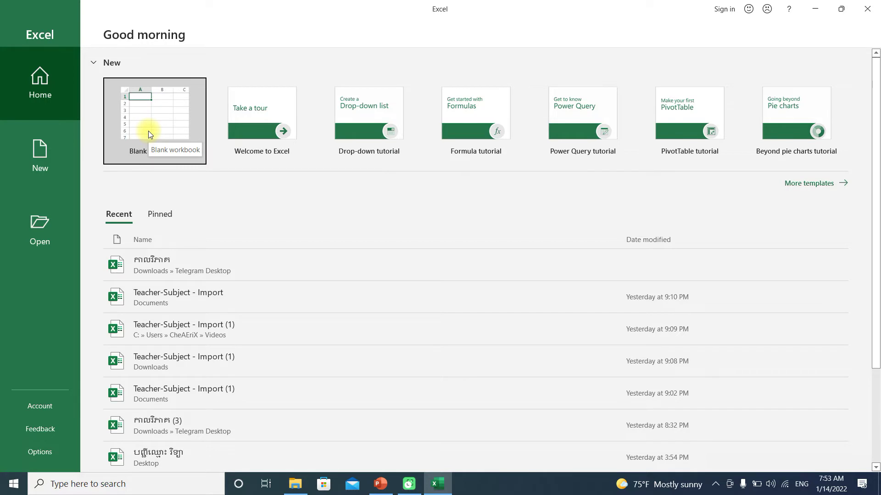
# - Create a blank workbook and dismiss the licence notice
pyautogui.click(148, 133)
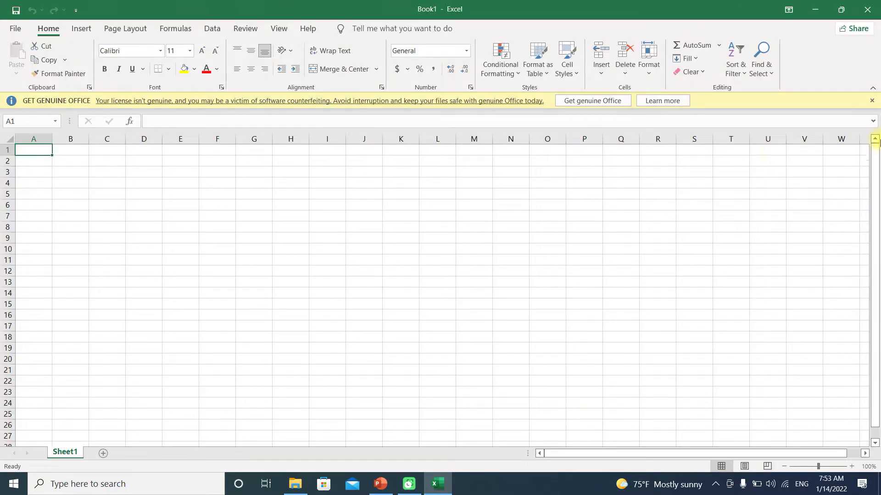
pyautogui.click(870, 101)
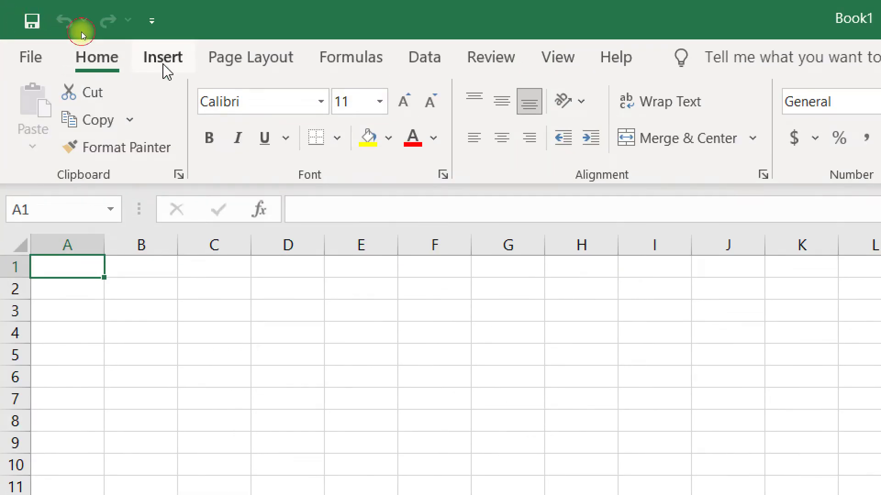
pyautogui.click(163, 60)
pyautogui.click(228, 62)
pyautogui.click(102, 59)
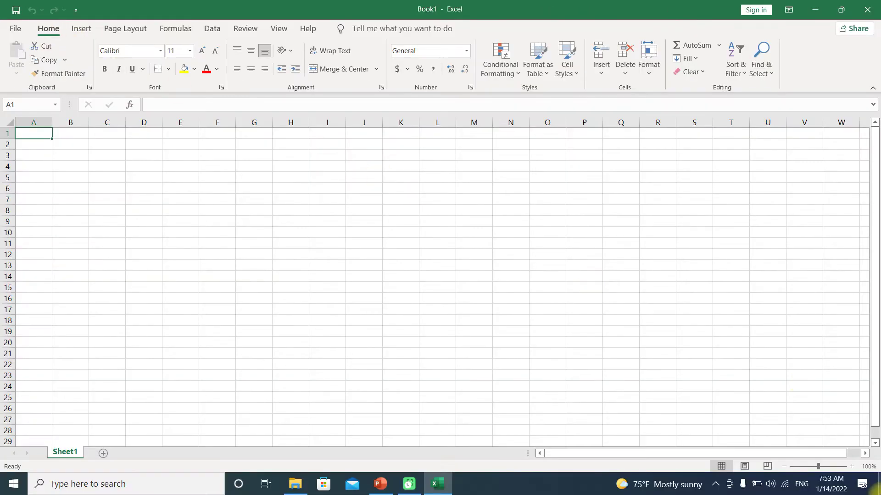
# - Show the desktop, launch Word and create a blank document
pyautogui.click(877, 487)
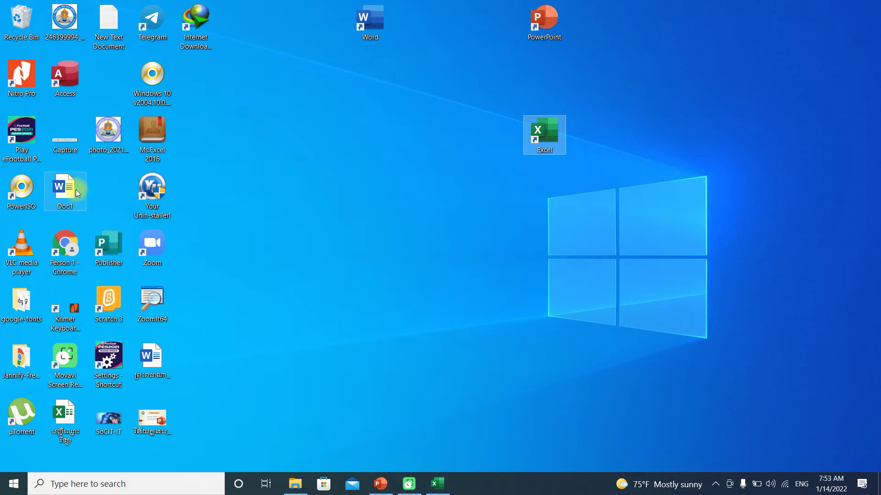
pyautogui.doubleClick(361, 23)
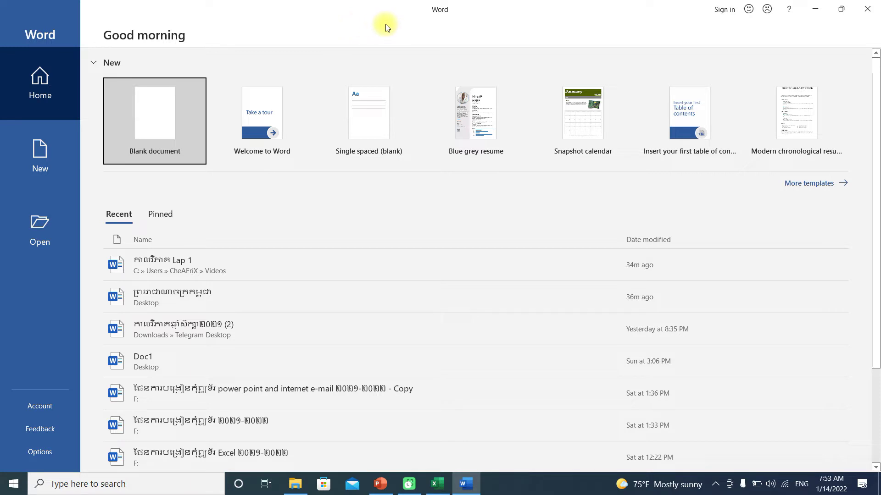
pyautogui.click(158, 120)
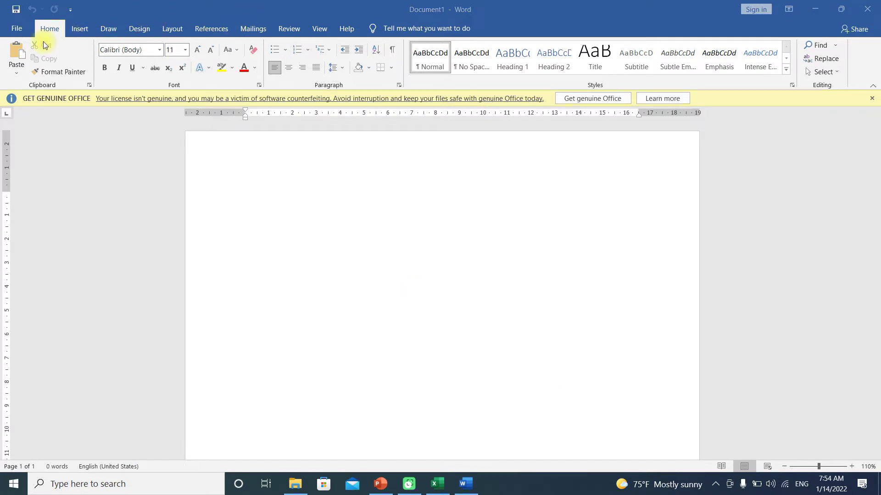
# - Look over Word's insertion and drawing commands, minimise Word and switch back to the Excel workbook
pyautogui.click(72, 30)
pyautogui.click(108, 26)
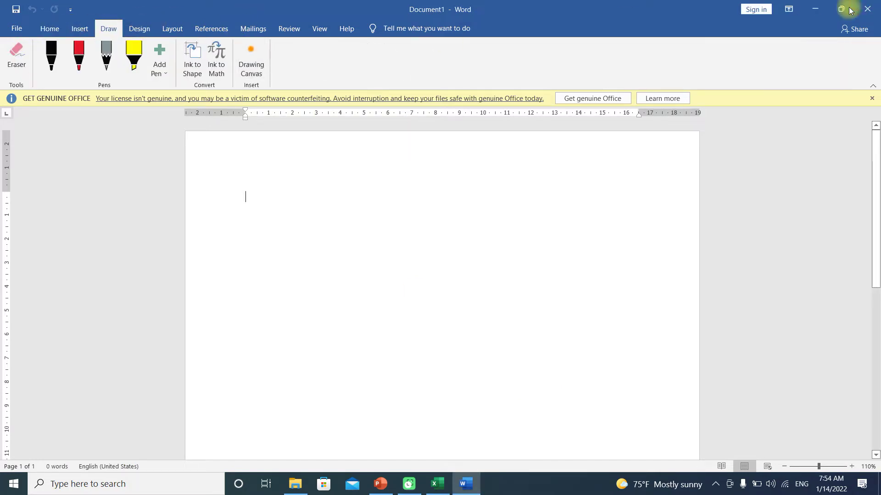
pyautogui.click(815, 9)
pyautogui.click(437, 484)
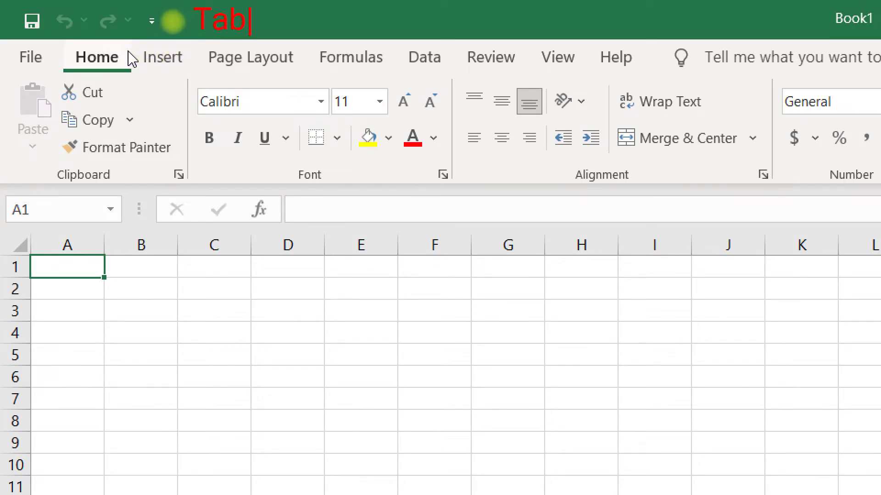
# - Examine the command groups for inserting objects, page layout, formulas and data, and return to the Home commands
pyautogui.press('Escape')
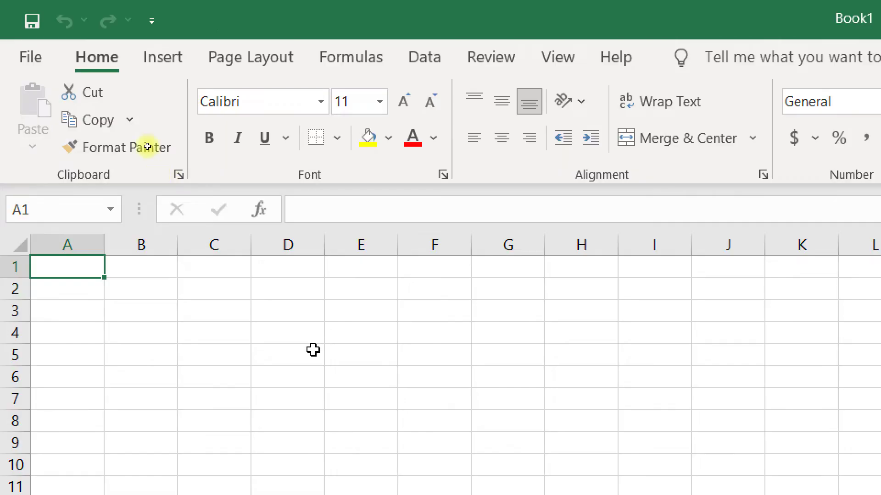
pyautogui.click(157, 71)
pyautogui.click(226, 72)
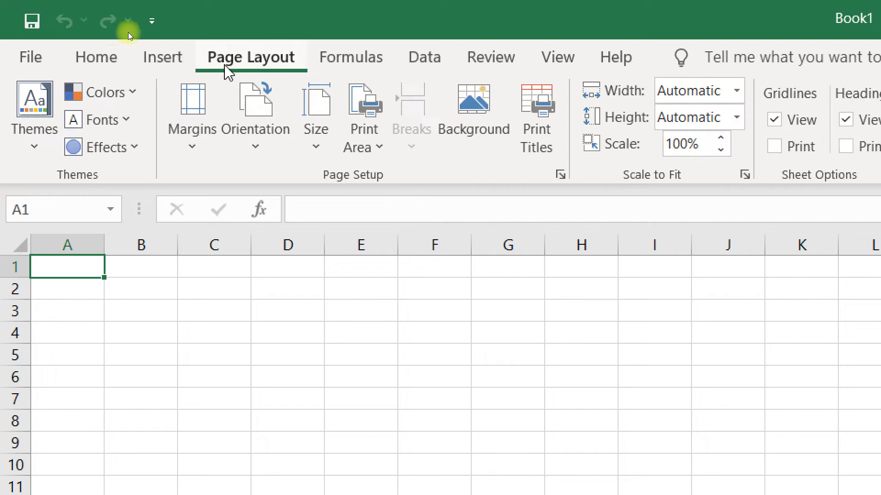
pyautogui.click(369, 68)
pyautogui.click(418, 70)
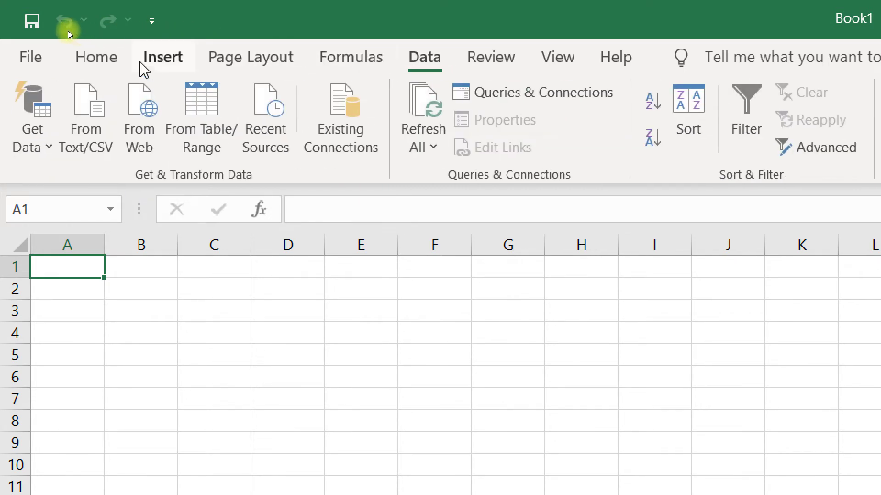
pyautogui.click(119, 64)
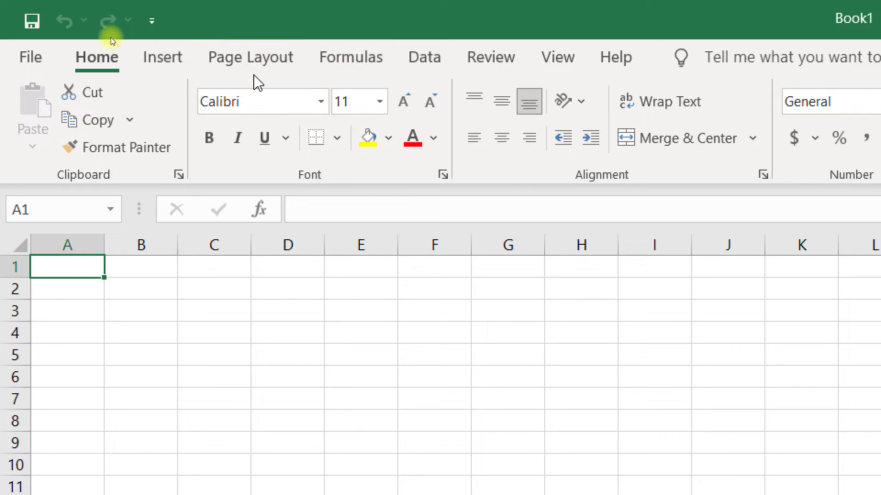
pyautogui.click(175, 68)
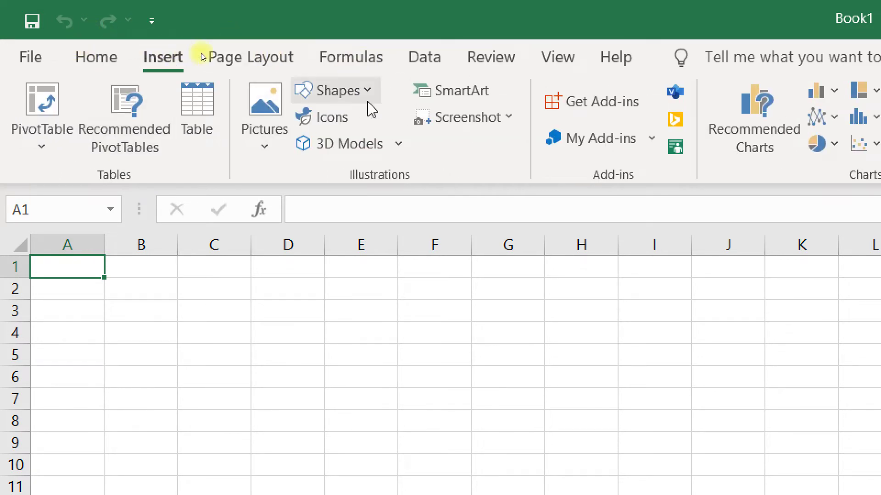
pyautogui.click(251, 59)
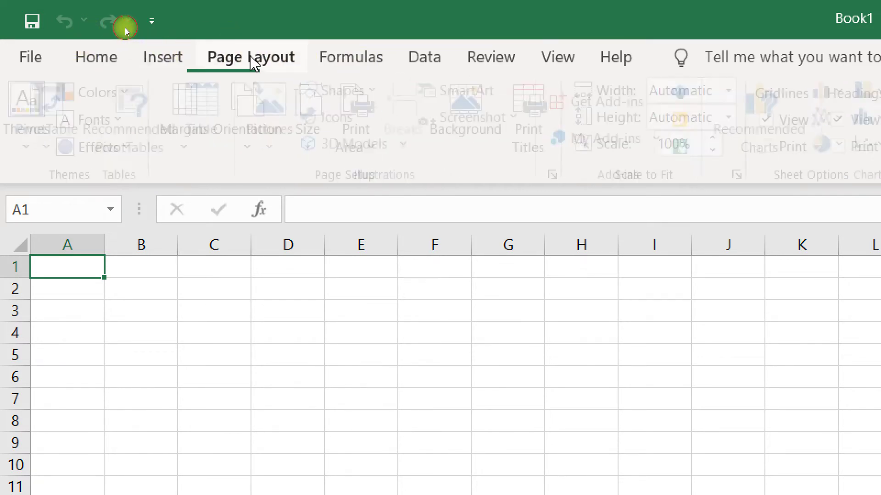
pyautogui.click(110, 62)
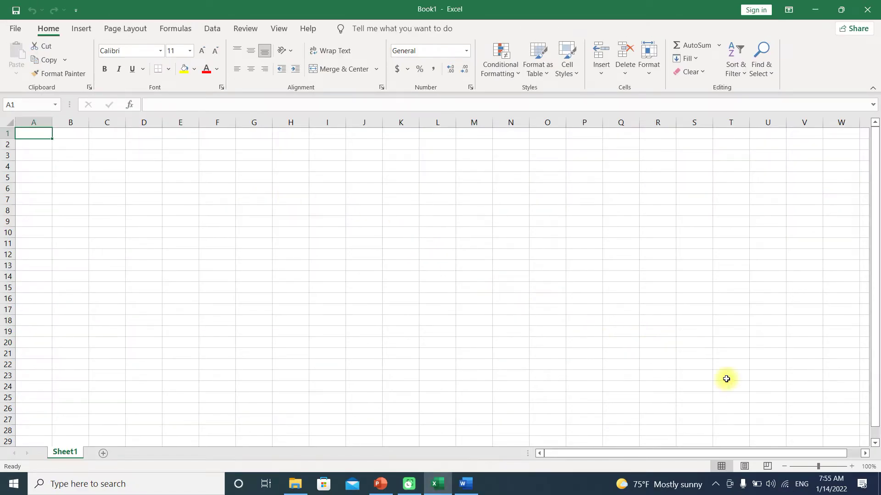
# - Reduce the workbook window to part of the desktop and enter dsf in cell C4
pyautogui.click(841, 10)
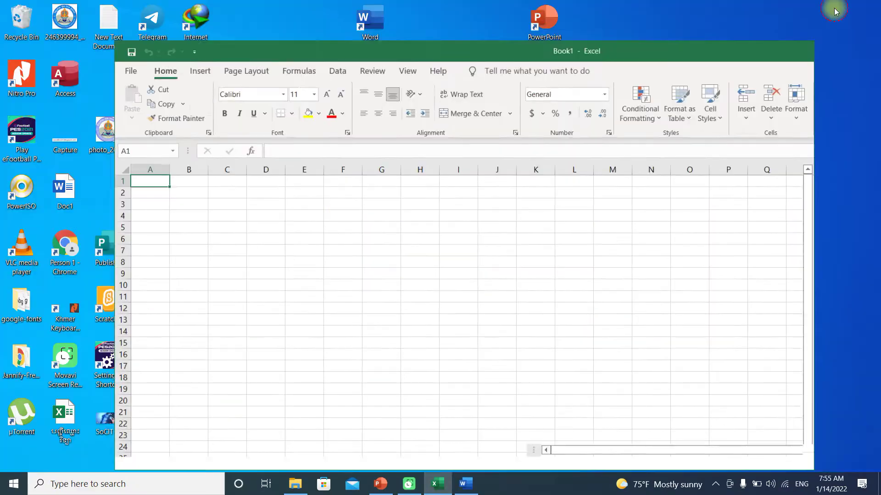
pyautogui.moveTo(635, 72); pyautogui.dragTo(549, 16)
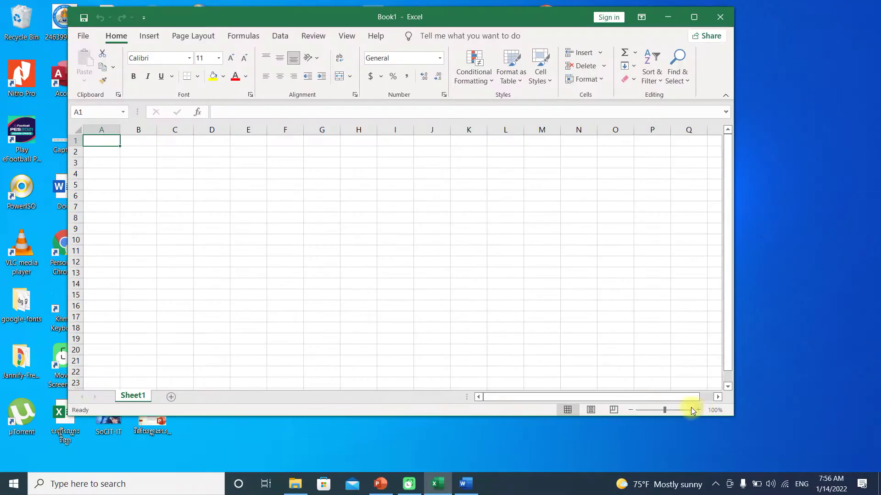
pyautogui.click(176, 172)
pyautogui.write('dsf')
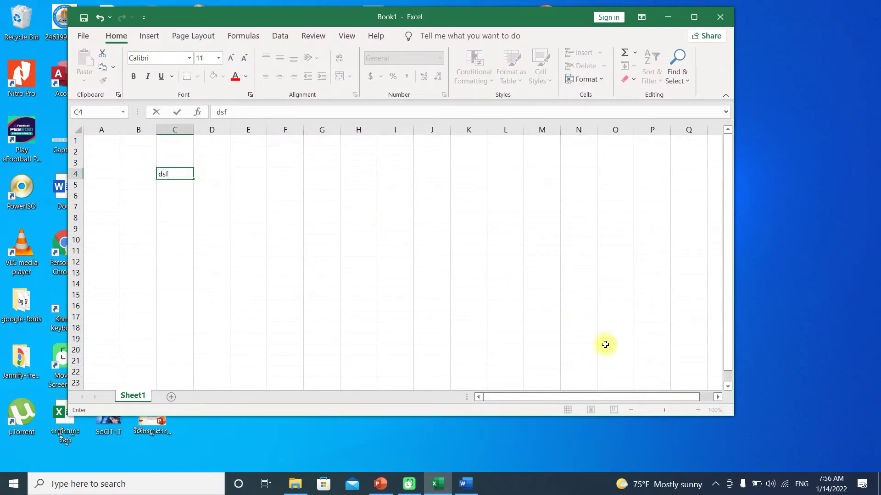
pyautogui.click(556, 328)
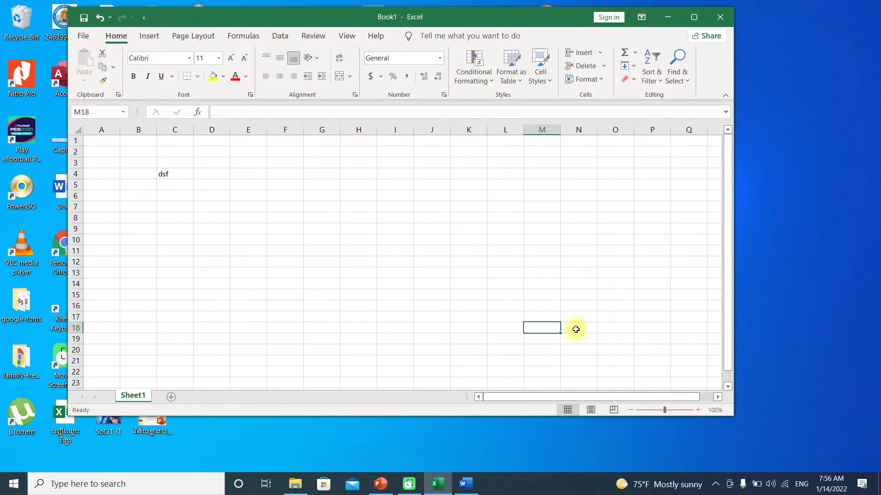
# - Zoom the worksheet in to 160% and bring the text in cell C4 back into view
pyautogui.click(698, 410)
pyautogui.click(697, 410)
pyautogui.click(697, 410)
pyautogui.click(697, 410)
pyautogui.click(697, 410)
pyautogui.click(697, 410)
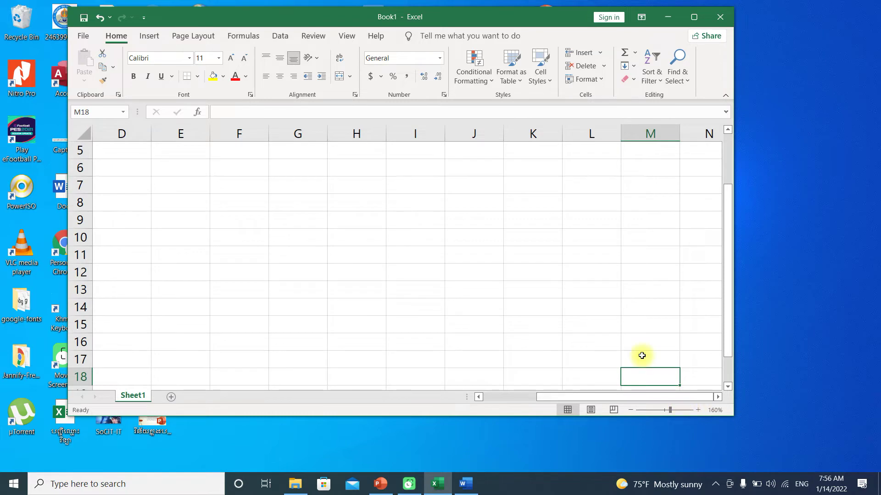
pyautogui.moveTo(555, 395); pyautogui.dragTo(488, 396)
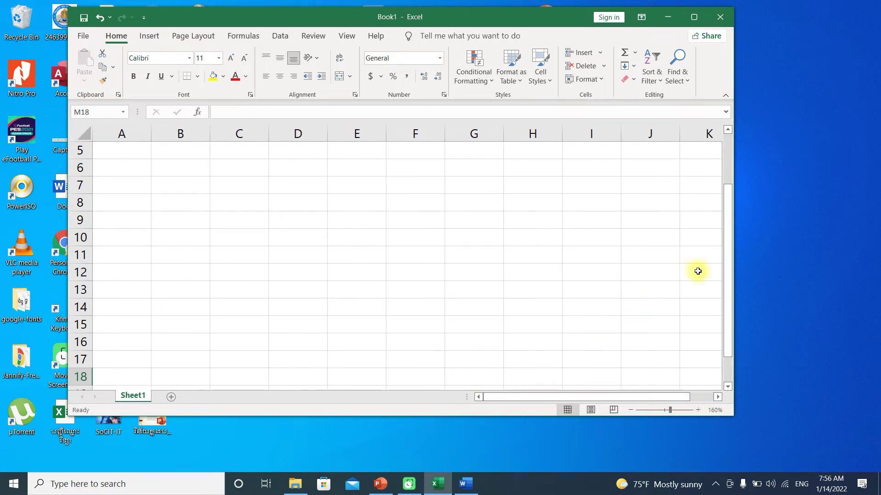
pyautogui.moveTo(729, 277); pyautogui.dragTo(722, 206)
pyautogui.click(216, 191)
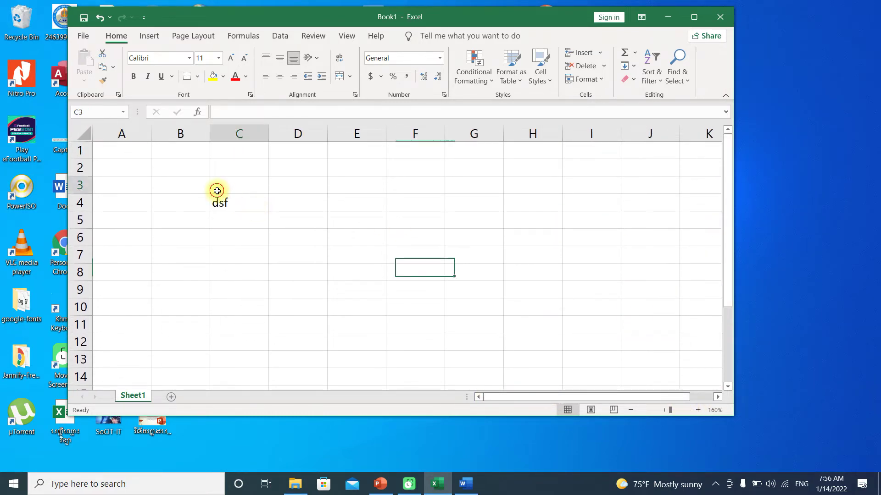
pyautogui.click(224, 203)
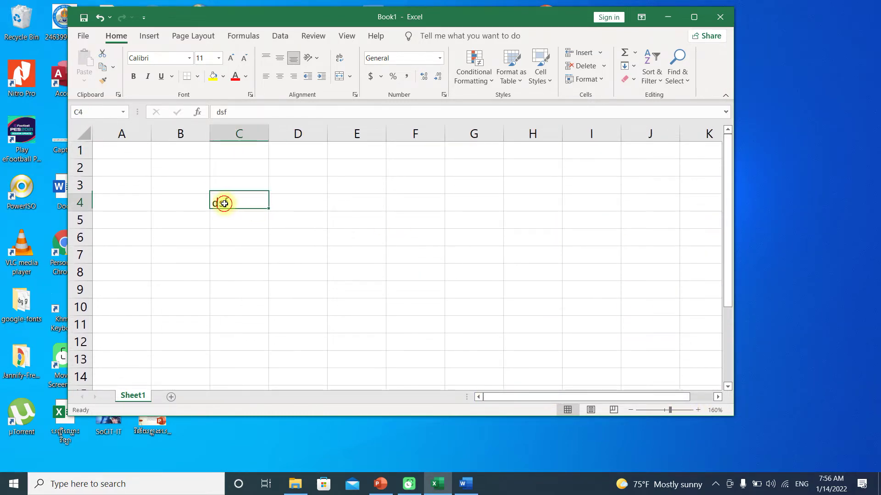
# - Zoom the worksheet out past 80% and restore the zoom to 100%
pyautogui.click(629, 412)
pyautogui.click(629, 411)
pyautogui.click(629, 412)
pyautogui.click(629, 411)
pyautogui.click(629, 412)
pyautogui.click(629, 412)
pyautogui.click(629, 412)
pyautogui.click(629, 412)
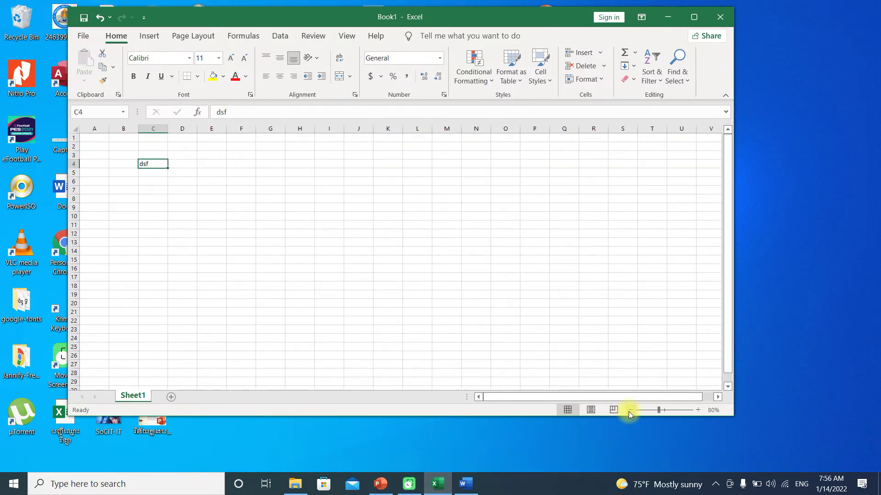
pyautogui.click(630, 411)
pyautogui.click(697, 411)
pyautogui.click(696, 410)
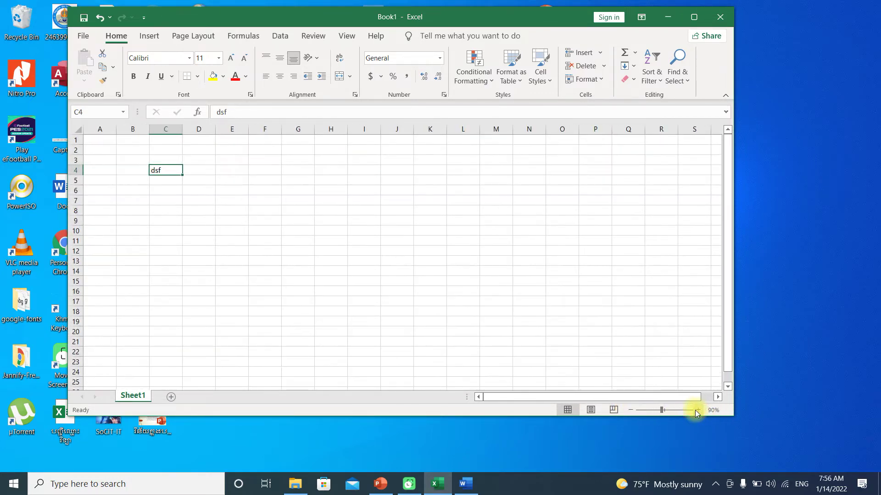
pyautogui.click(697, 410)
pyautogui.click(220, 239)
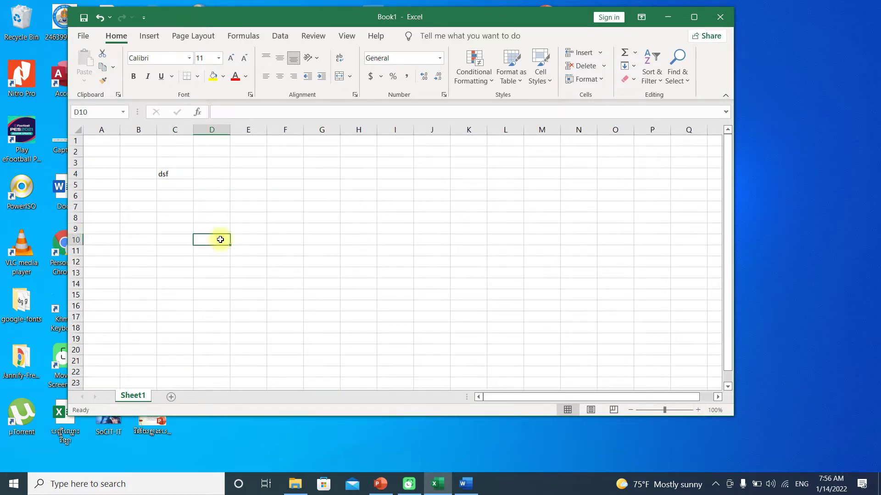
# - Switch the sheet to Page Layout view, inspect its pages in a maximised window and restore the smaller window
pyautogui.click(595, 412)
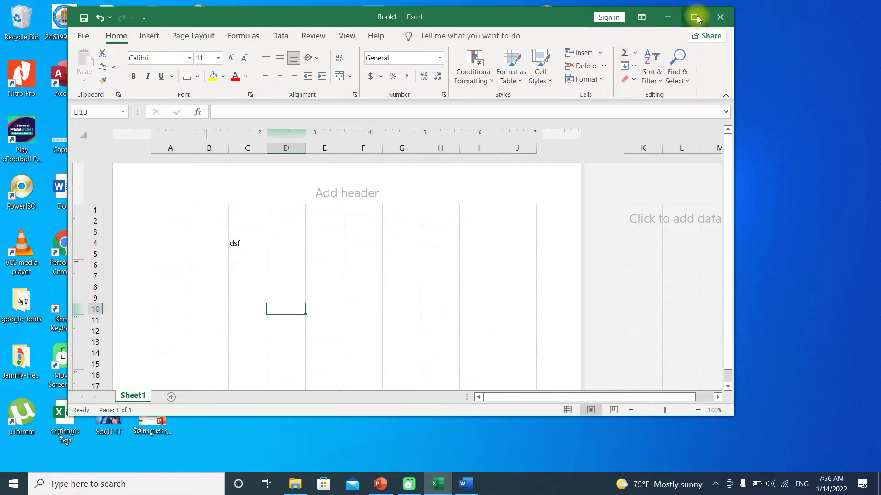
pyautogui.click(695, 17)
pyautogui.scroll(-6, 381, 236)
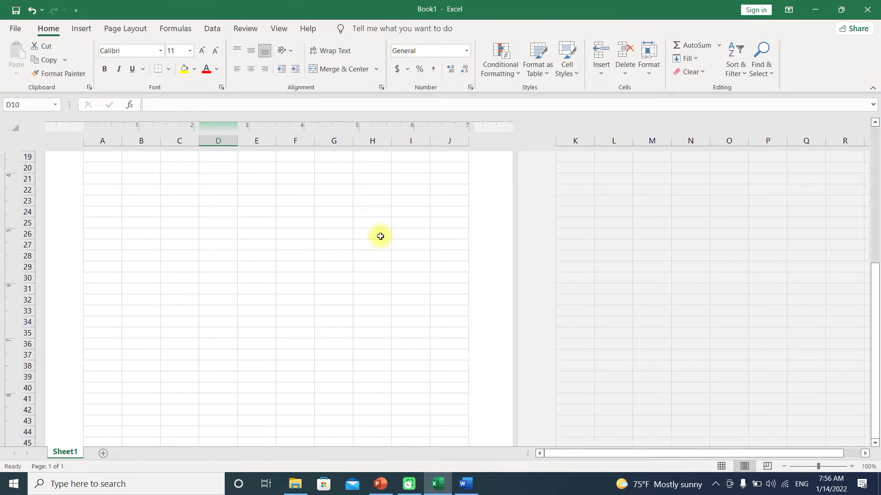
pyautogui.scroll(6, 380, 236)
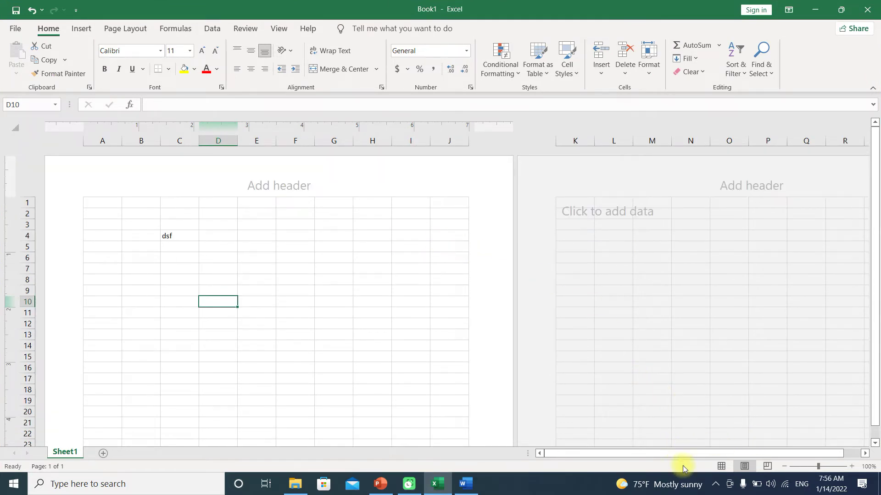
pyautogui.doubleClick(653, 8)
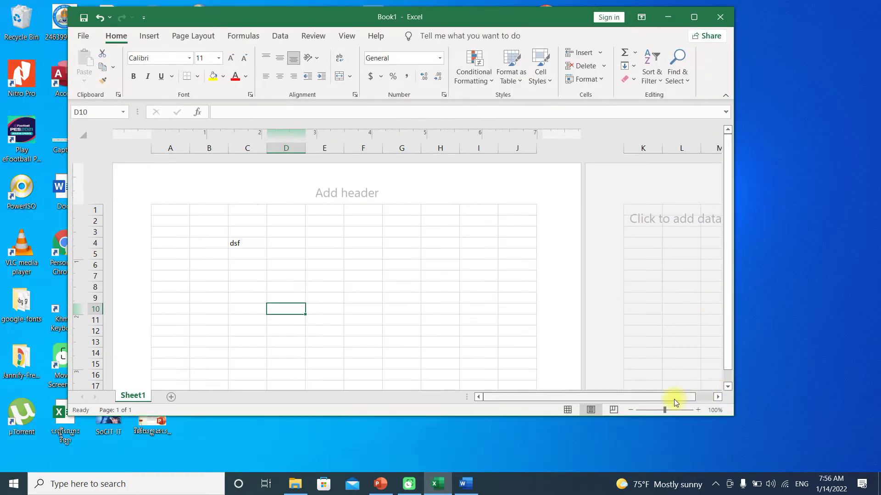
# - Show the sheet in Page Break Preview, return it to Normal view and maximise the window
pyautogui.click(613, 409)
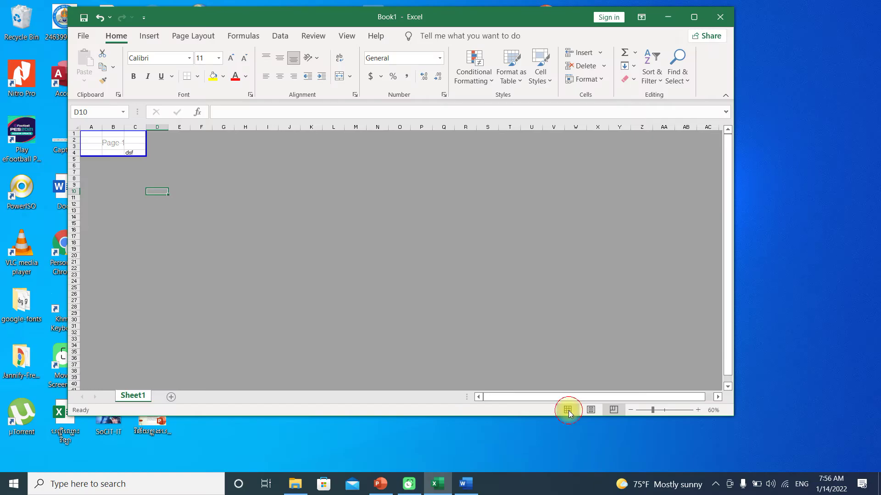
pyautogui.click(564, 402)
pyautogui.click(692, 18)
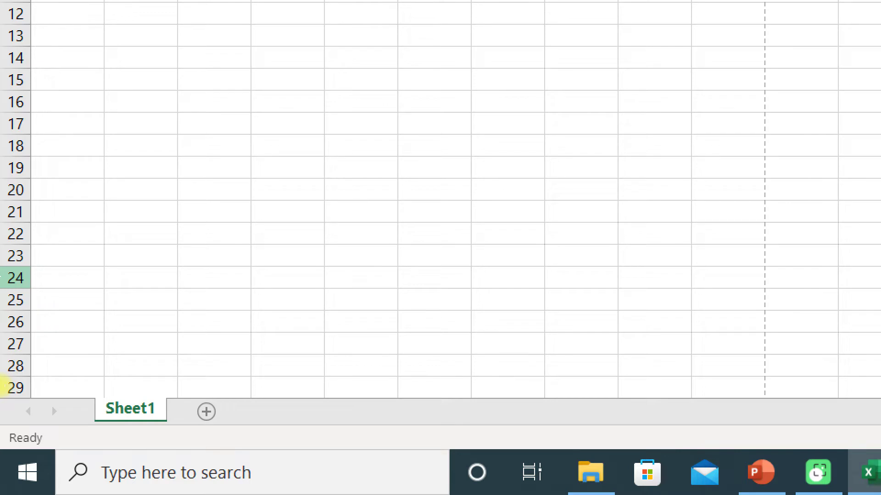
# - Add two new worksheets to the workbook and return through Sheet2 to Sheet1
pyautogui.click(175, 192)
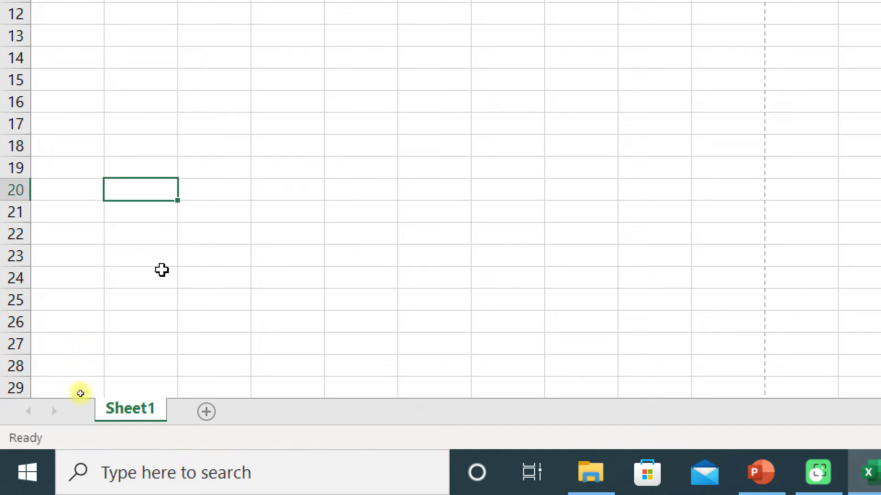
pyautogui.click(206, 415)
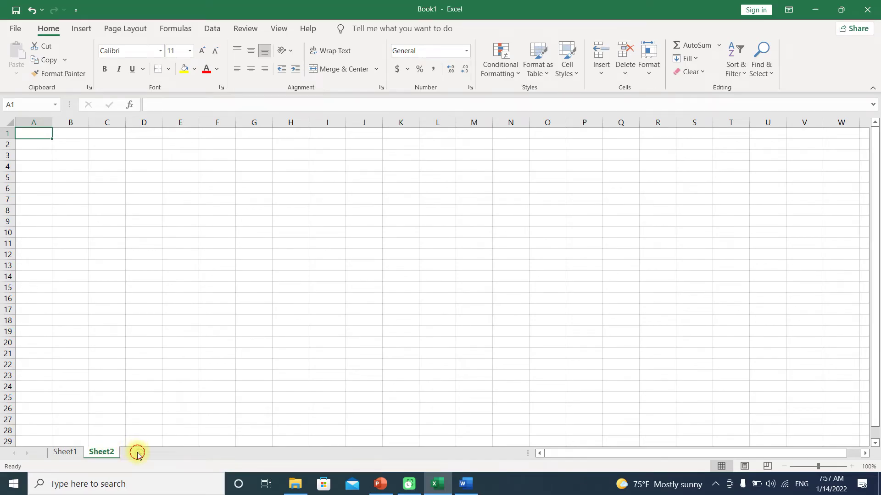
pyautogui.click(137, 452)
pyautogui.click(92, 453)
pyautogui.click(65, 452)
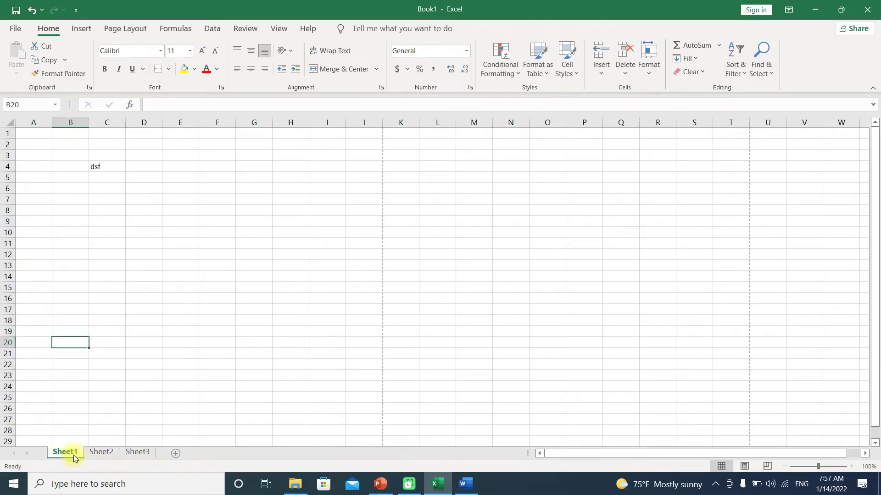
# - Highlight range A3:G20 on Sheet1, and jump to the last row of column D and back to row 1
pyautogui.moveTo(45, 151); pyautogui.dragTo(253, 344)
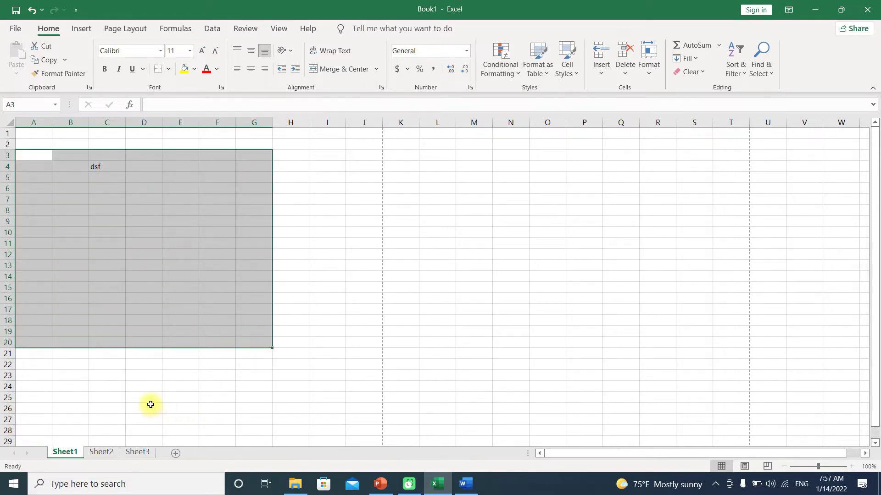
pyautogui.click(152, 383)
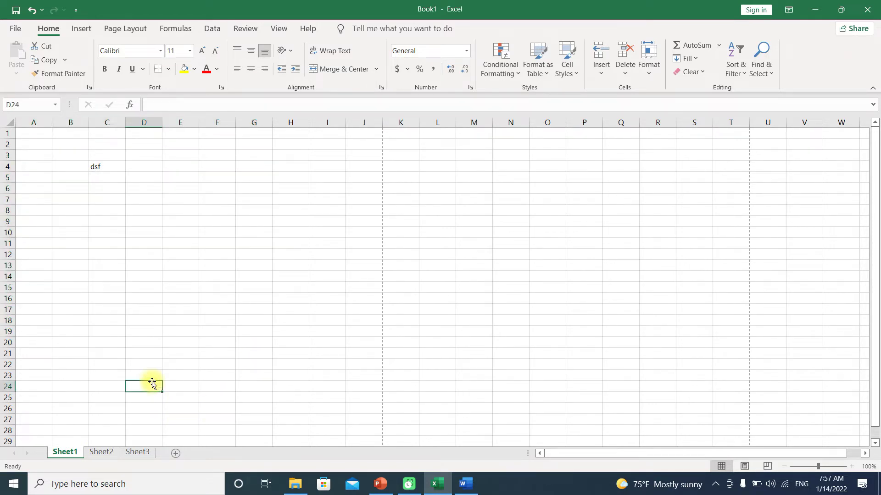
pyautogui.hotkey('ctrl', 'Down')
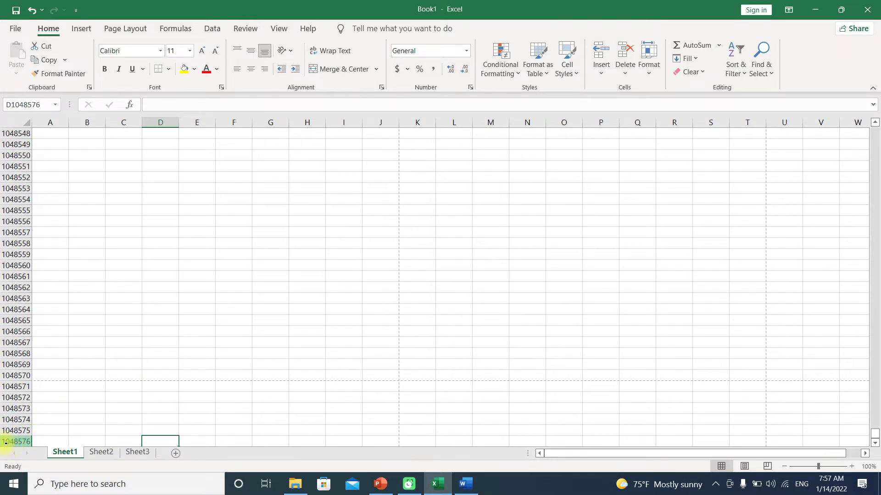
pyautogui.click(149, 216)
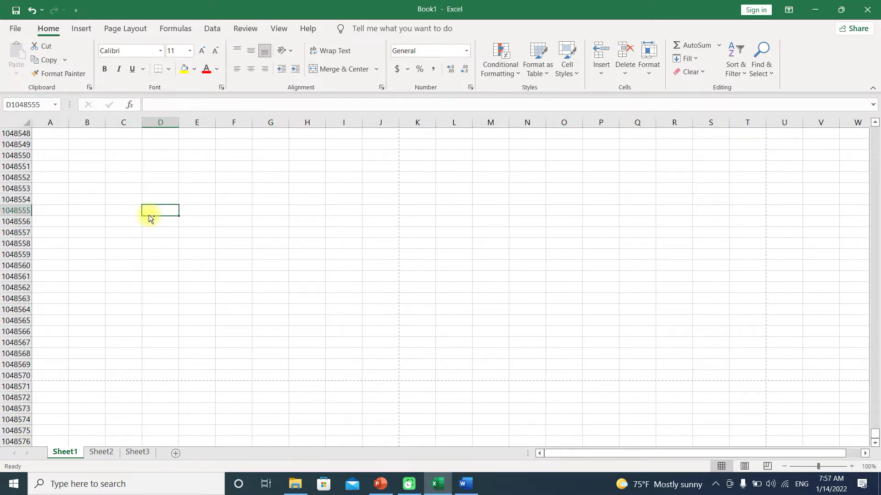
pyautogui.hotkey('ctrl', 'Up')
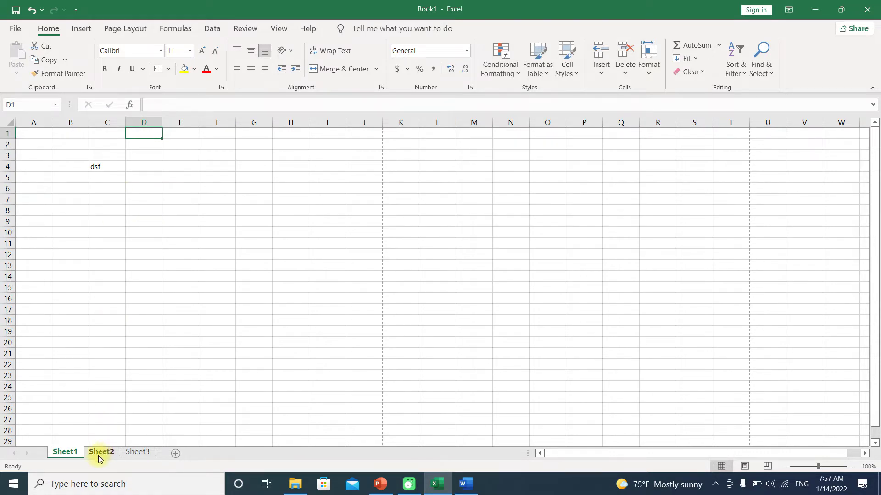
# - Clear the contents of cells A3:D8 on Sheet1 and select cell B4
pyautogui.moveTo(46, 156); pyautogui.dragTo(150, 212)
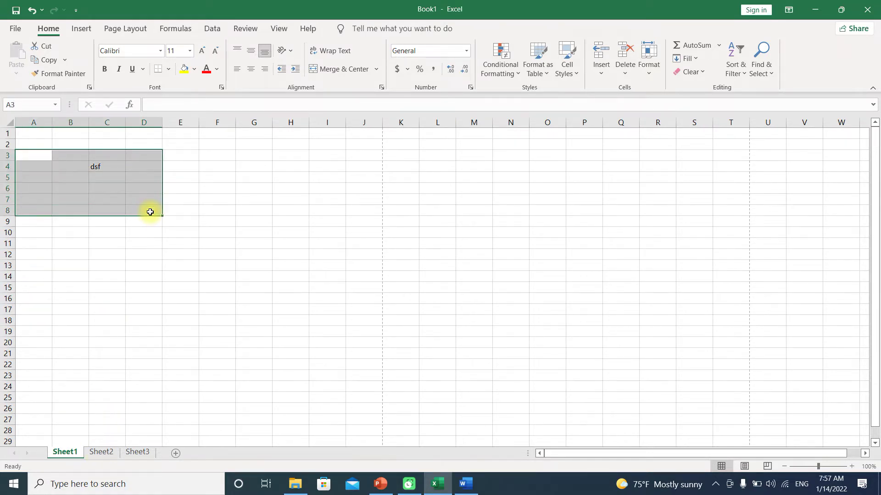
pyautogui.click(92, 189)
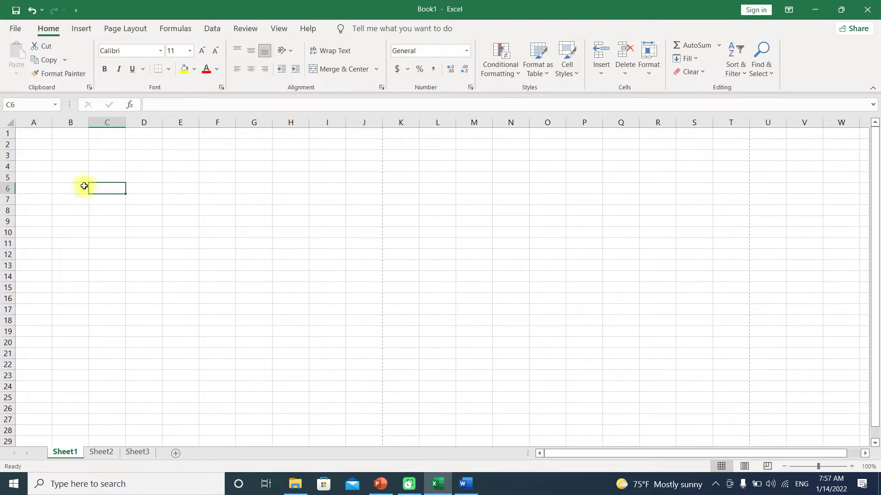
pyautogui.click(61, 164)
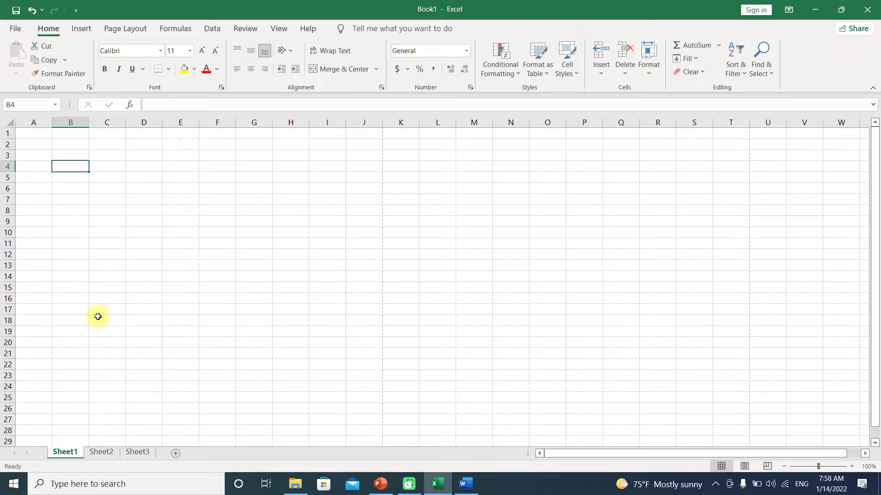
# - Rename Sheet1 as មករា
pyautogui.rightClick(67, 453)
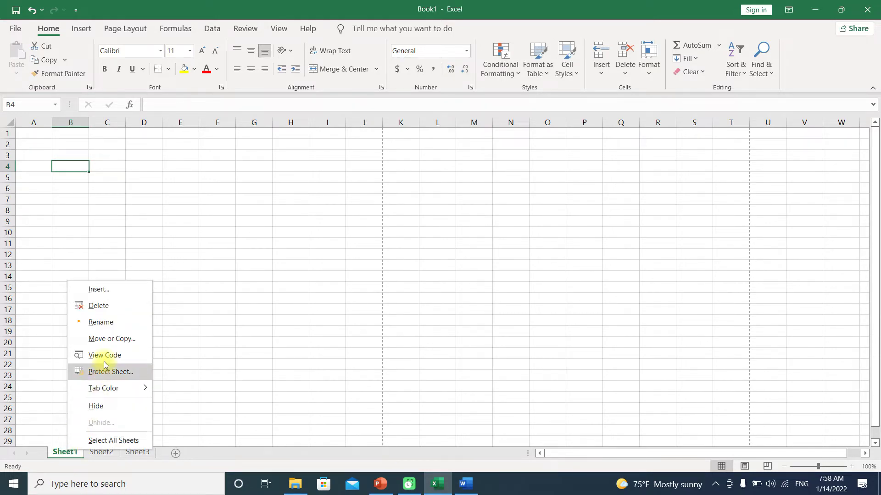
pyautogui.click(105, 319)
pyautogui.hotkey('alt', 'shift')
pyautogui.write('មករ')
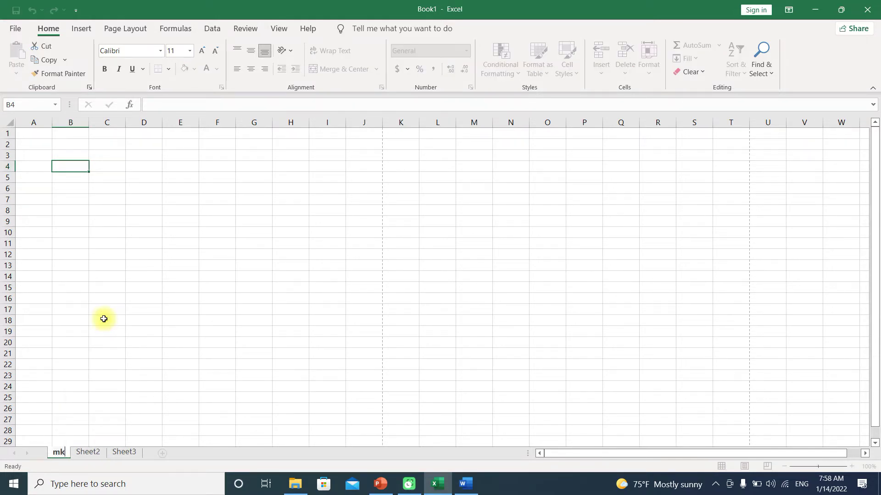
pyautogui.write('ា')
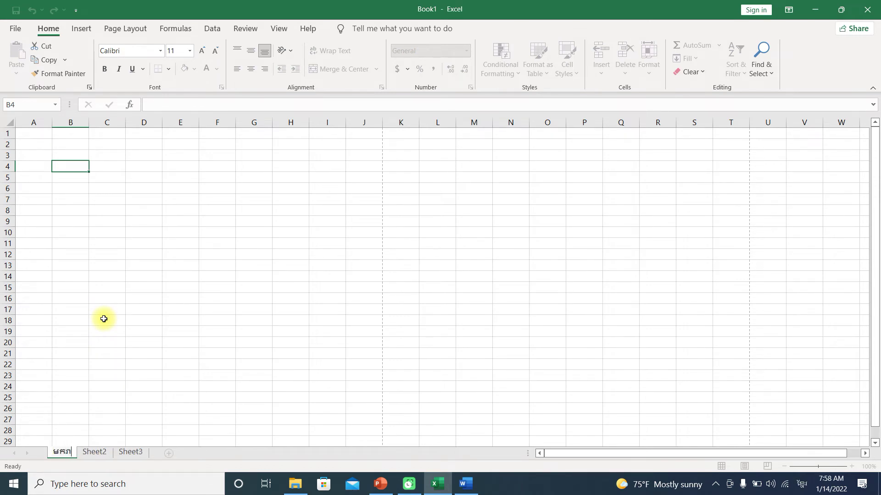
pyautogui.press('Return')
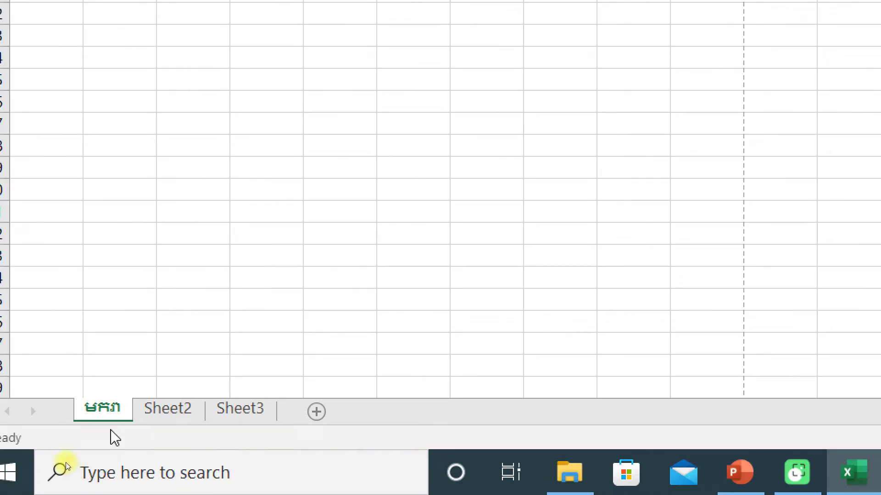
# - Rename Sheet2 as កុម្ភៈ
pyautogui.click(169, 409)
pyautogui.rightClick(172, 410)
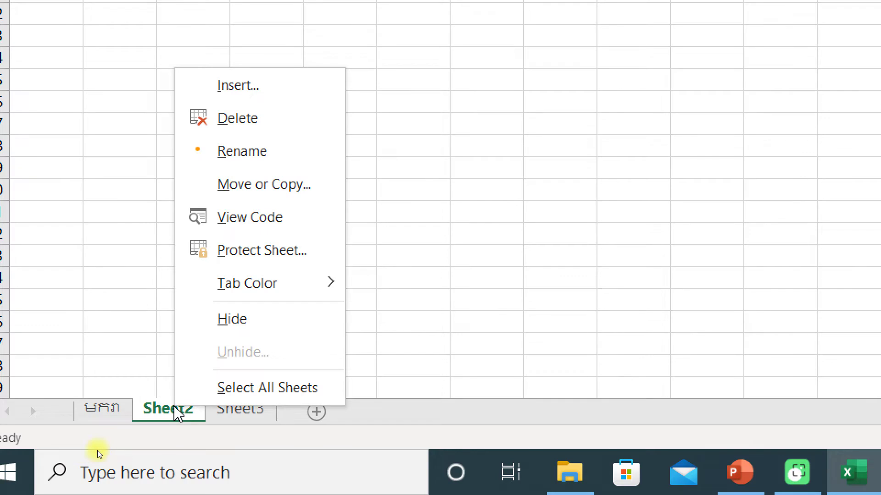
pyautogui.click(241, 152)
pyautogui.write('ក')
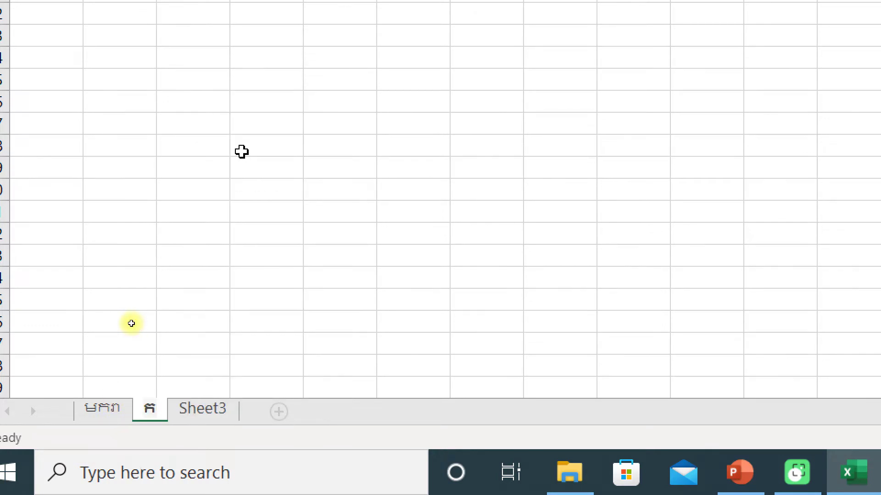
pyautogui.write('ុម')
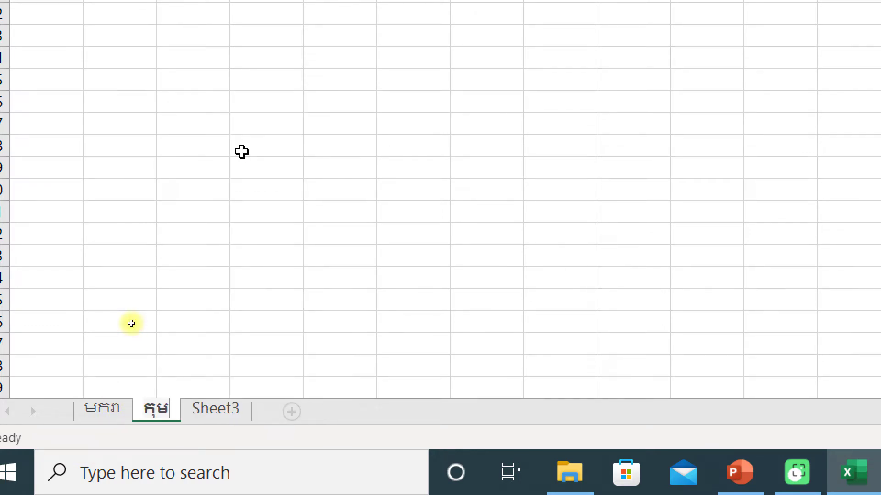
pyautogui.write('្ភៈ')
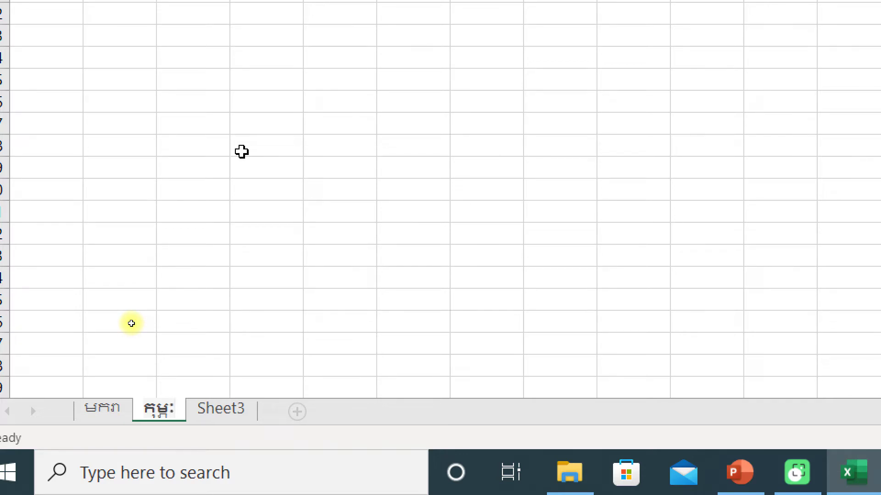
pyautogui.press('Return')
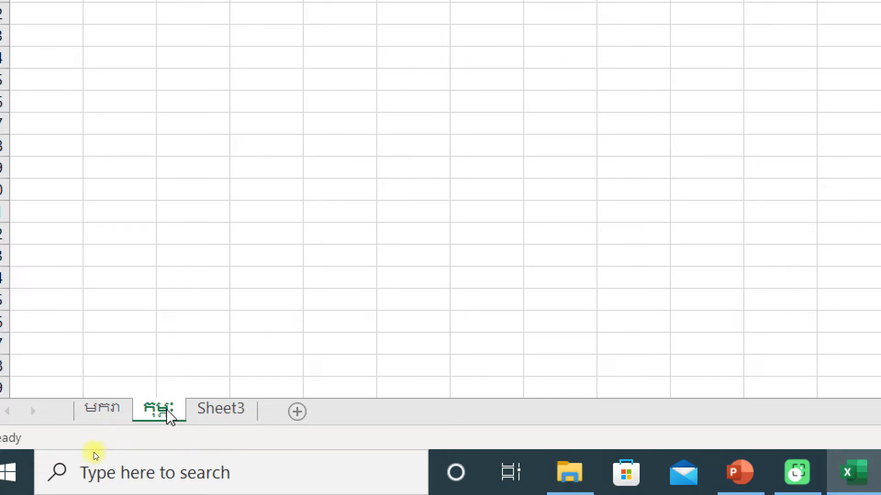
# - Switch between the មករា and កុម្ភៈ sheets, finishing with cell I6 selected on មករា
pyautogui.click(123, 412)
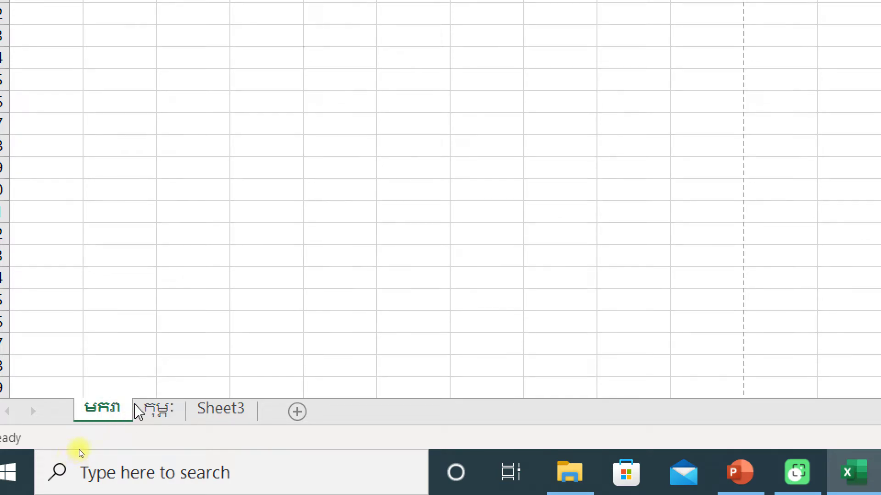
pyautogui.click(157, 410)
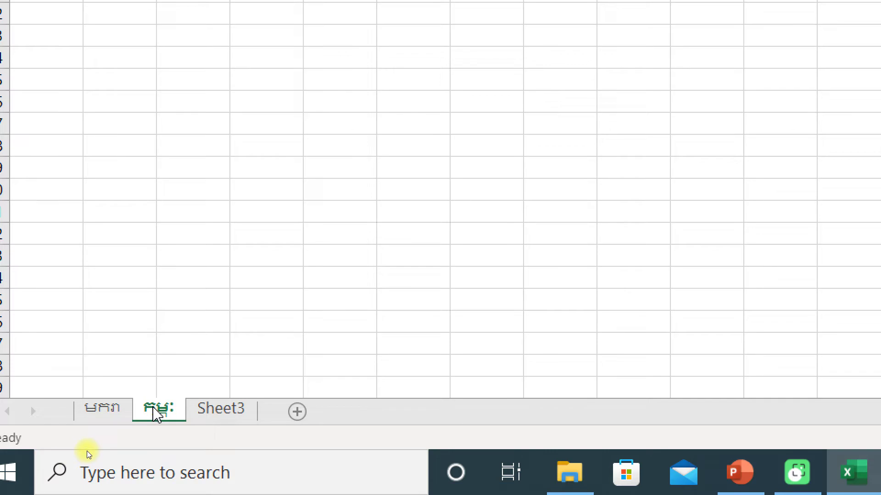
pyautogui.click(196, 250)
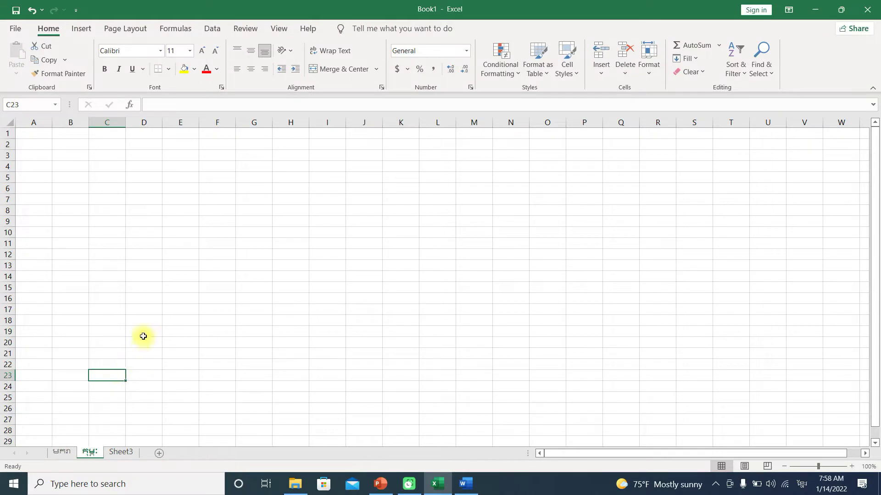
pyautogui.click(265, 169)
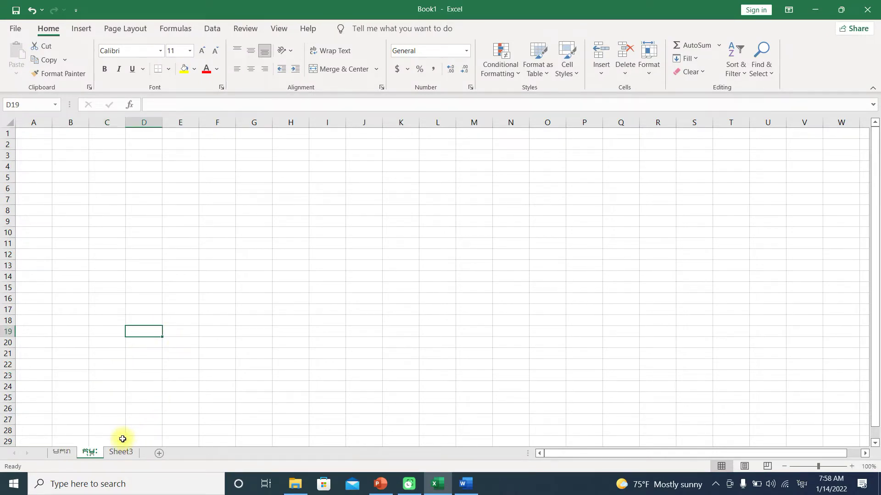
pyautogui.click(61, 454)
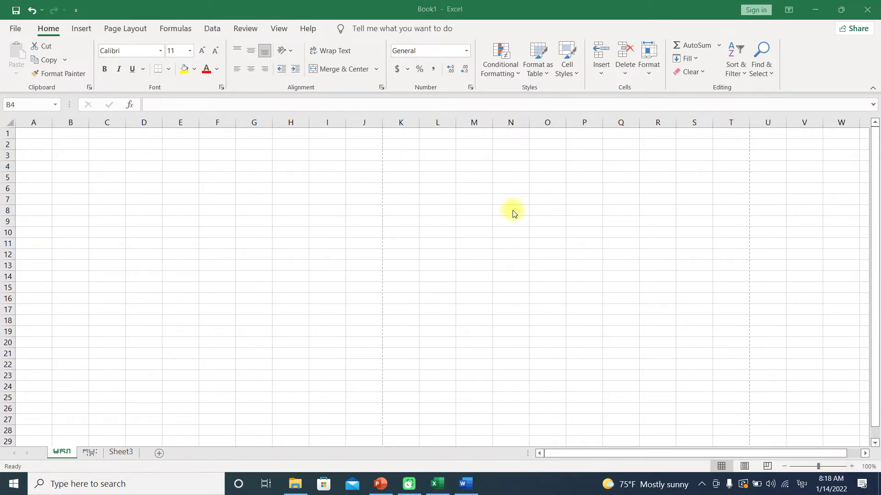
pyautogui.click(328, 189)
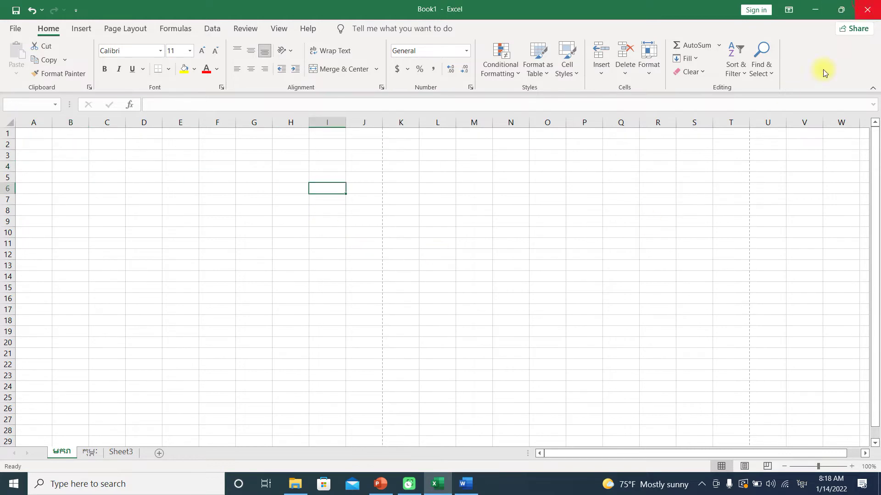
# - Close the current workbook and create a new blank workbook, dismissing the licensing notice
pyautogui.click(867, 9)
pyautogui.click(438, 266)
pyautogui.doubleClick(546, 134)
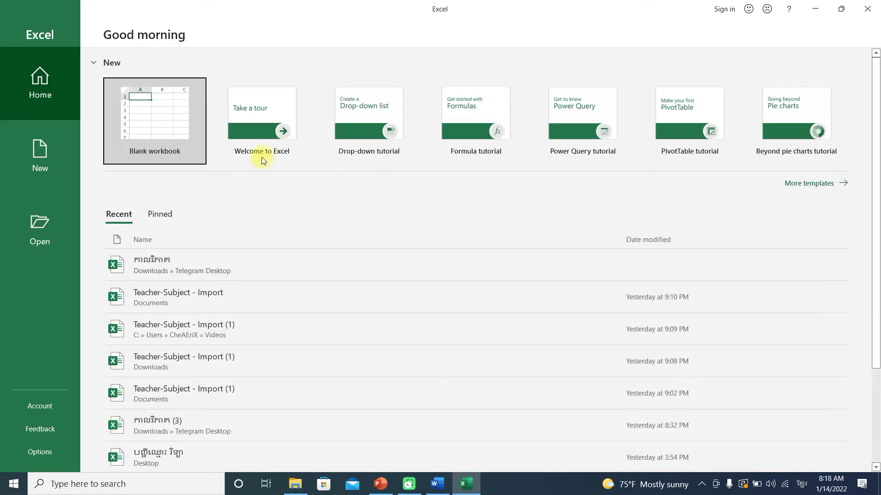
pyautogui.click(196, 156)
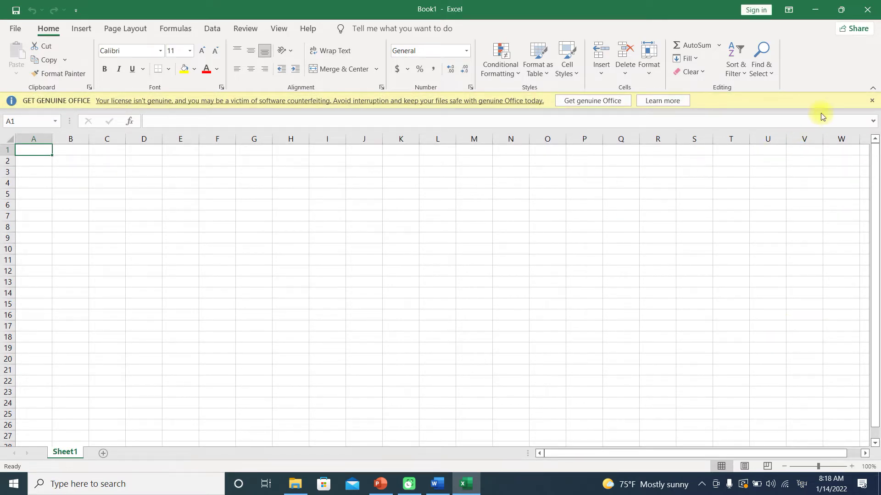
pyautogui.click(871, 100)
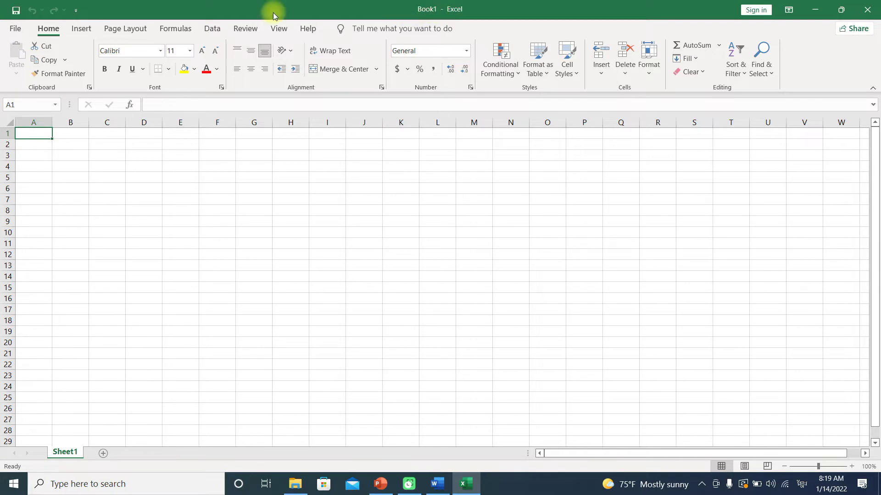
# - View the Insert commands, return to the Home commands and select cell A6
pyautogui.click(84, 30)
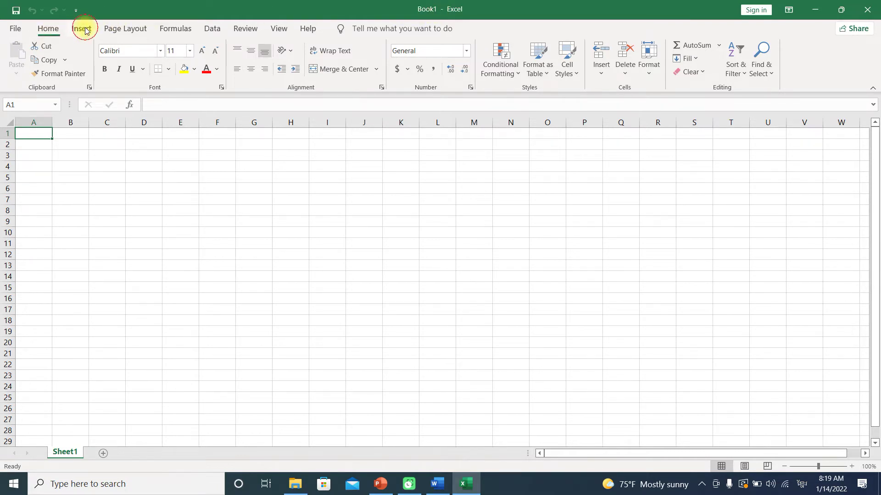
pyautogui.click(55, 29)
pyautogui.click(207, 243)
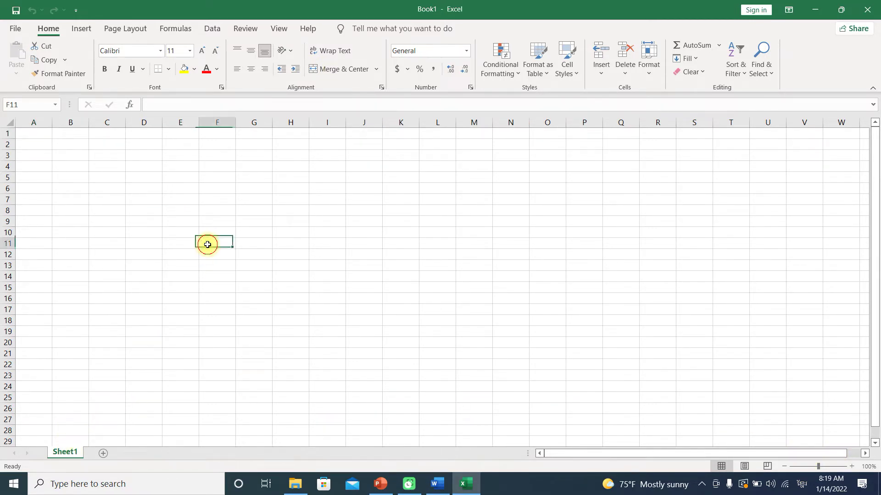
pyautogui.click(80, 224)
pyautogui.click(49, 188)
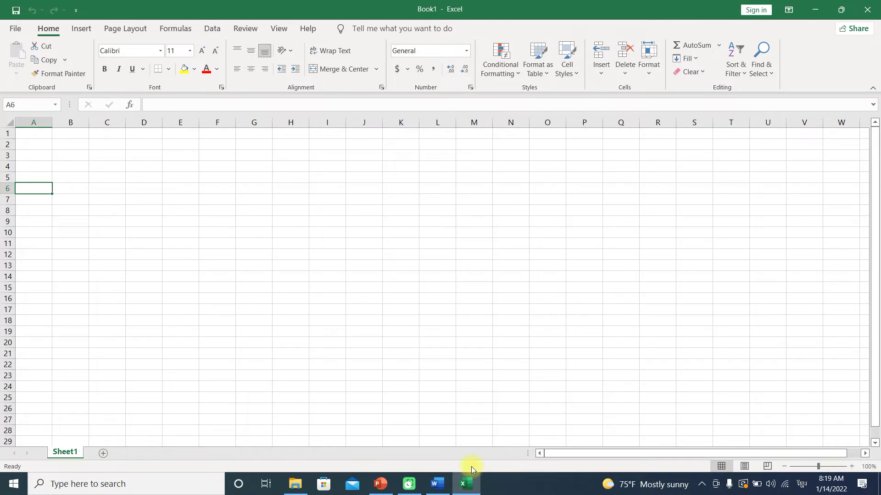
# - Switch to Word, view the Home commands of the blank document and minimise its window
pyautogui.click(427, 484)
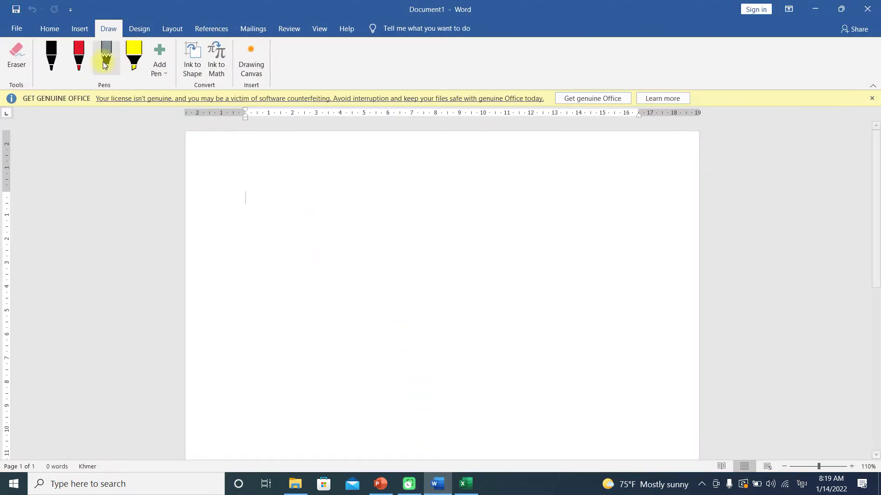
pyautogui.click(50, 30)
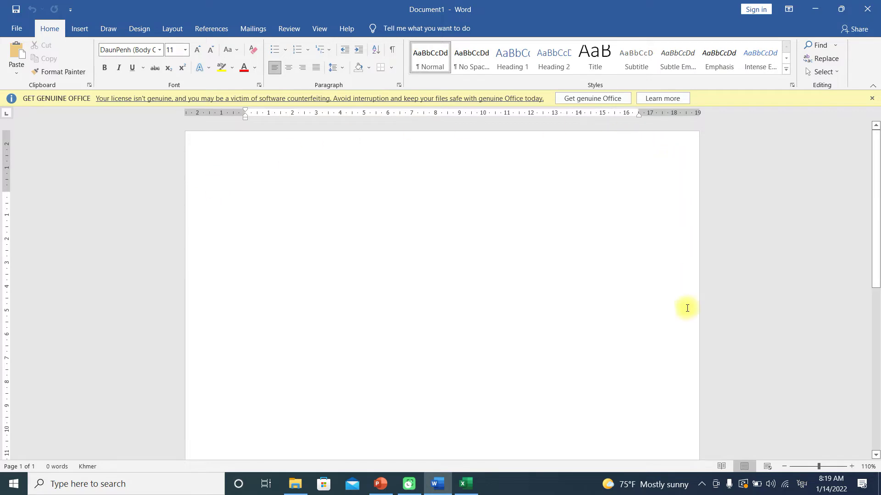
pyautogui.click(815, 10)
# - Highlight cells A8:J8 and E12:T12, and jump along row 20 to the last column and back to column A
pyautogui.moveTo(46, 207); pyautogui.dragTo(362, 211)
pyautogui.click(356, 254)
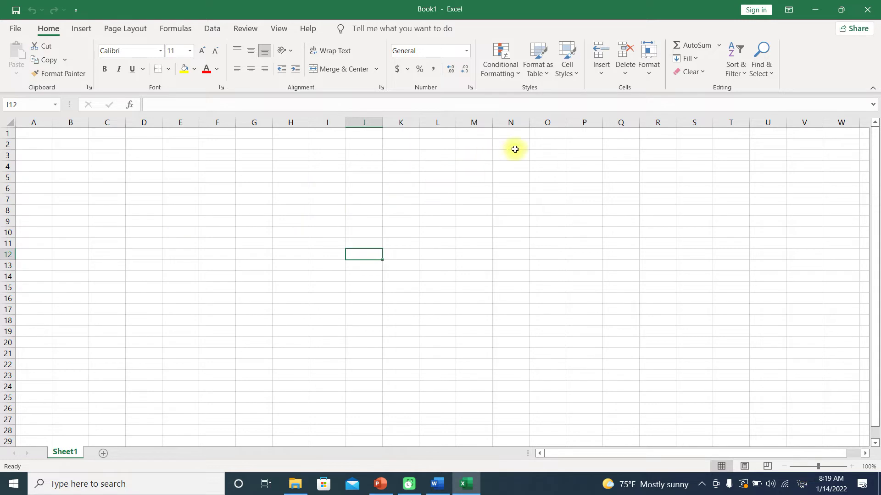
pyautogui.moveTo(191, 253); pyautogui.dragTo(731, 252)
pyautogui.click(632, 347)
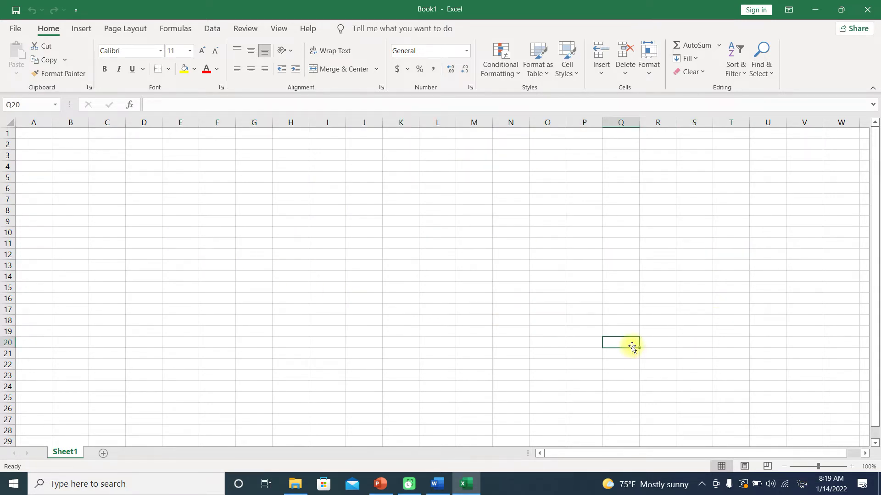
pyautogui.hotkey('ctrl', 'Right')
pyautogui.hotkey('ctrl', 'Left')
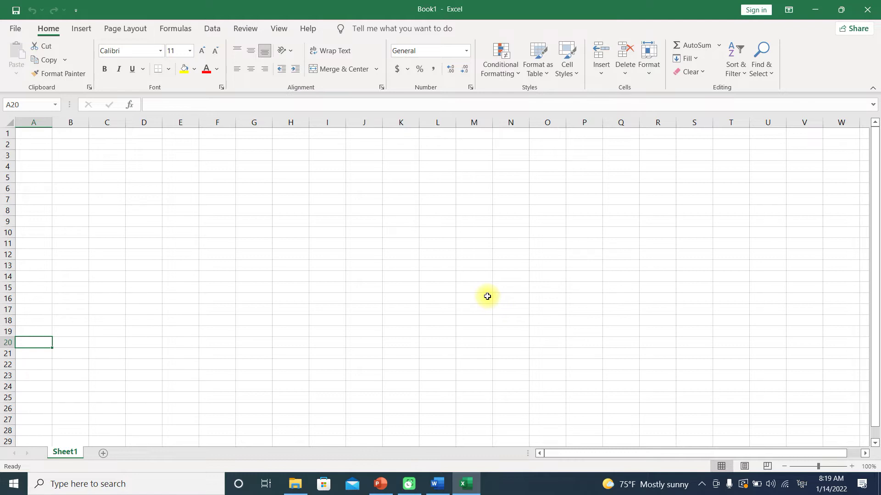
# - Switch to Word to view the blank document again, and minimise its window to return to the workbook
pyautogui.click(448, 485)
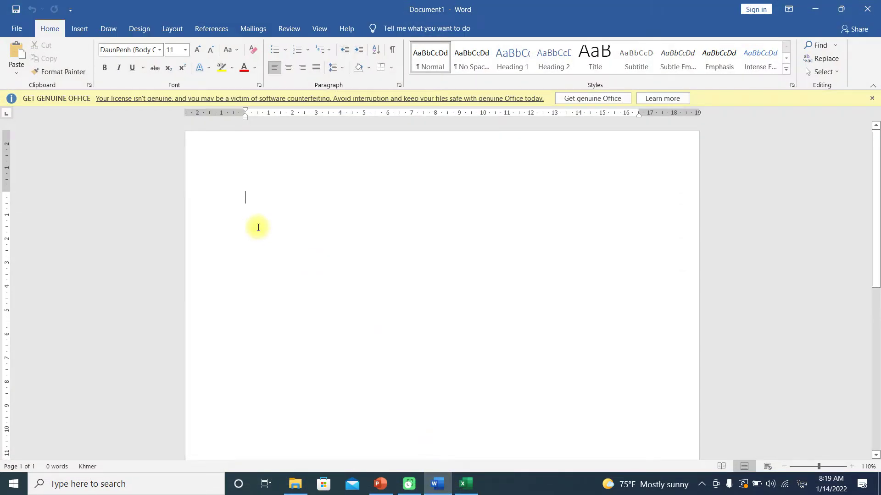
pyautogui.click(815, 9)
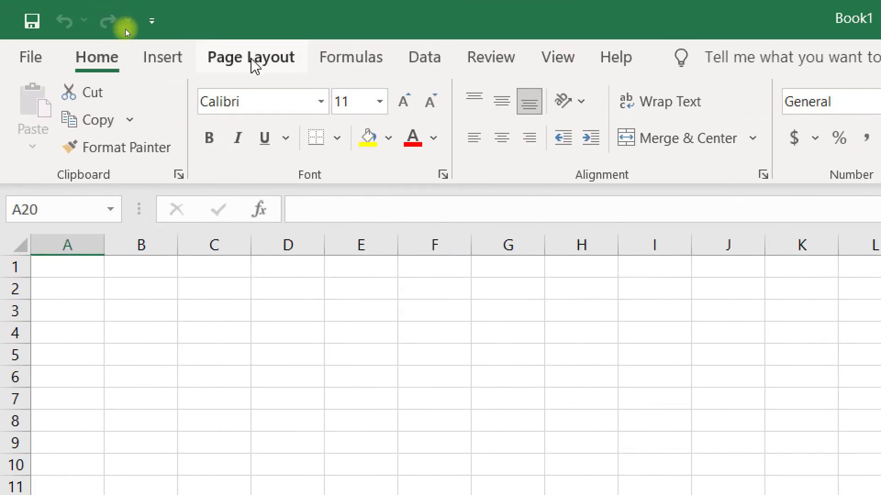
# - Open the Page Setup settings, set the paper size to A4, and compare both orientations before choosing Landscape
pyautogui.click(253, 67)
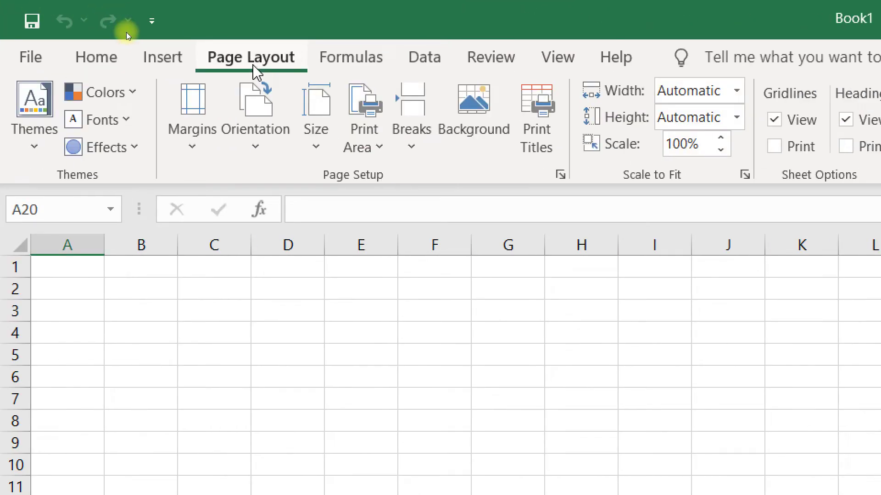
pyautogui.click(560, 175)
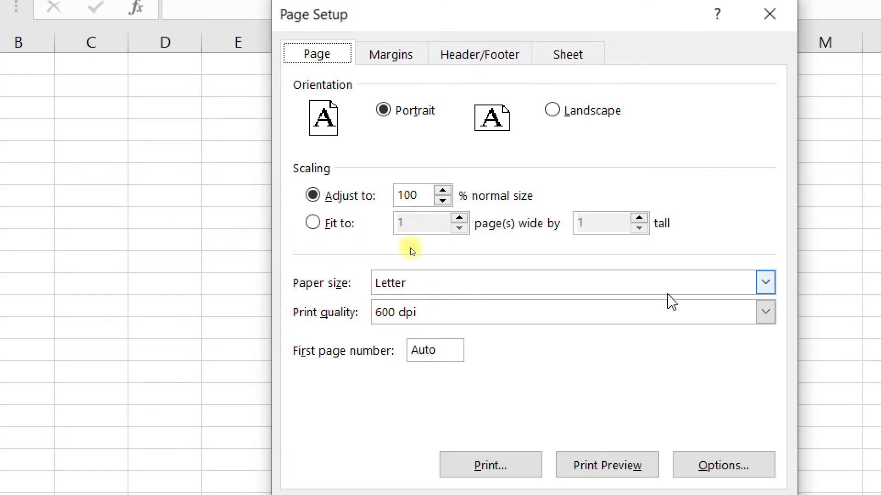
pyautogui.click(765, 284)
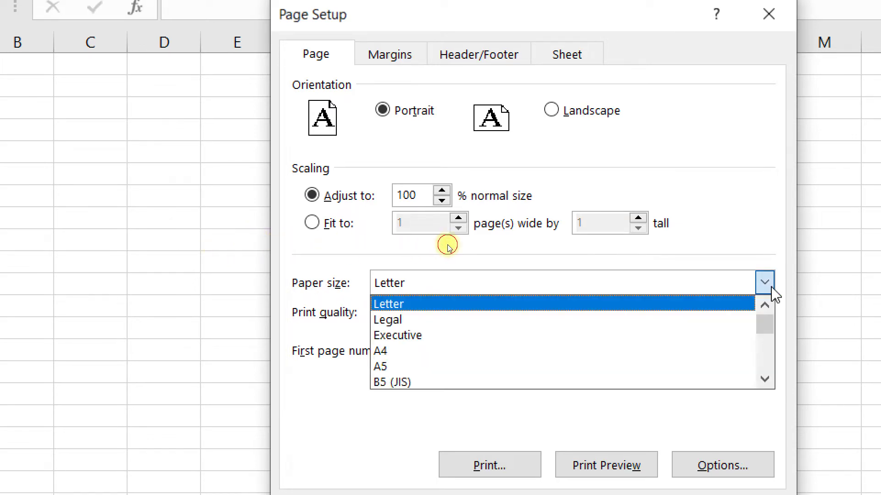
pyautogui.click(396, 352)
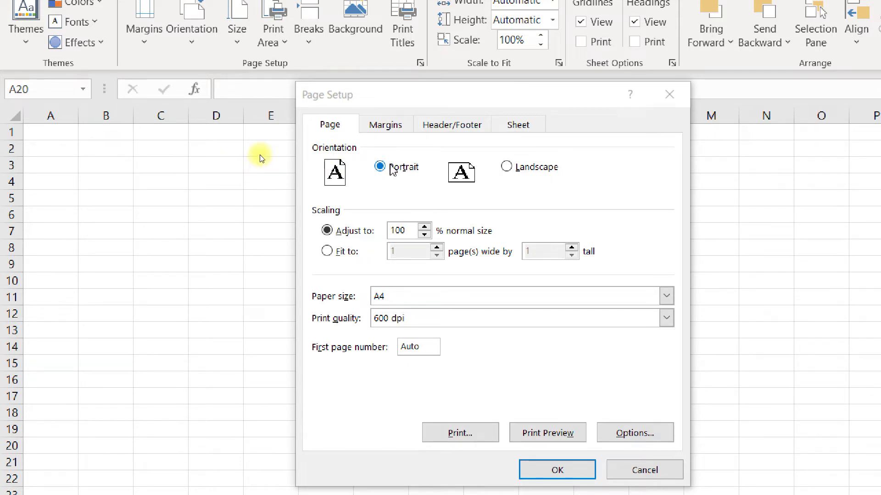
pyautogui.click(528, 168)
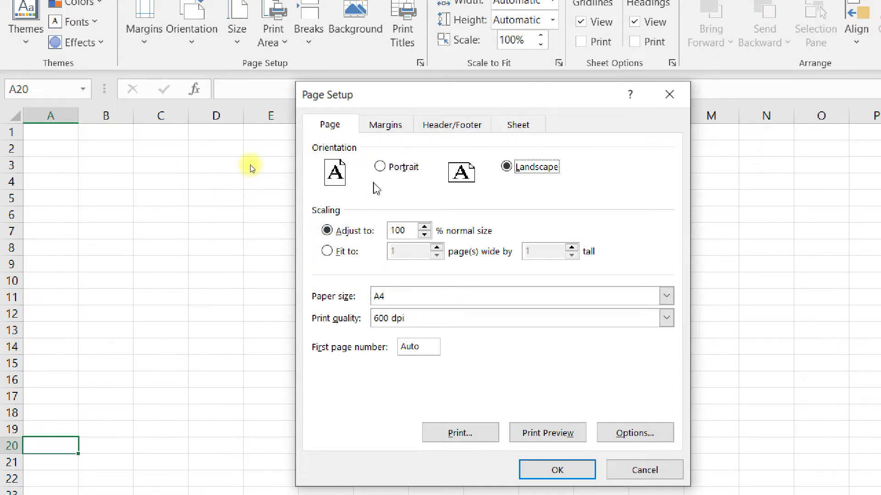
pyautogui.click(376, 170)
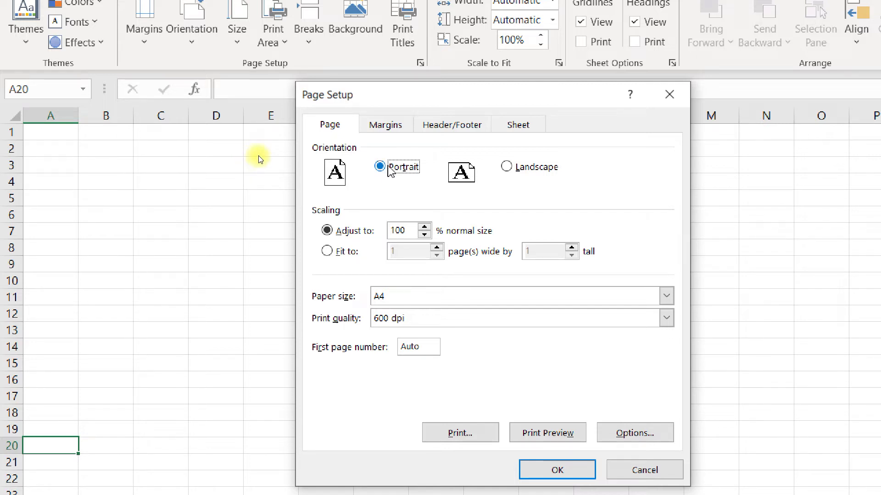
pyautogui.click(506, 166)
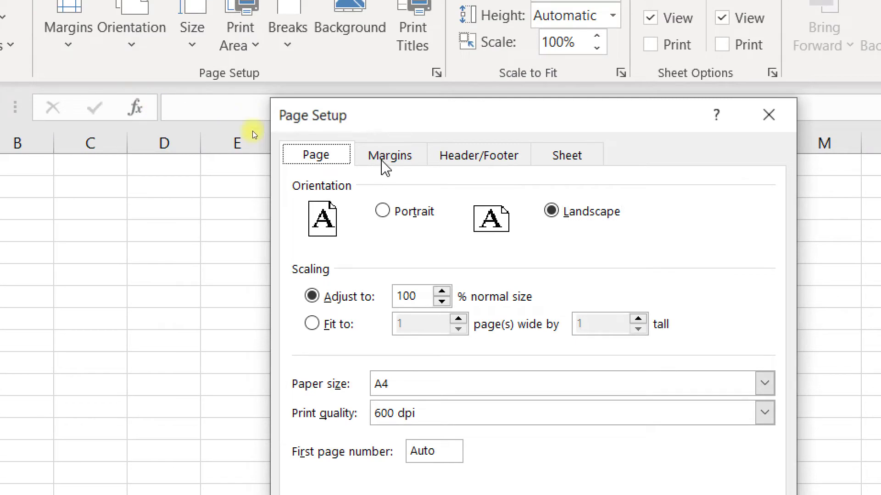
# - Set the page's left margin to 1
pyautogui.click(385, 158)
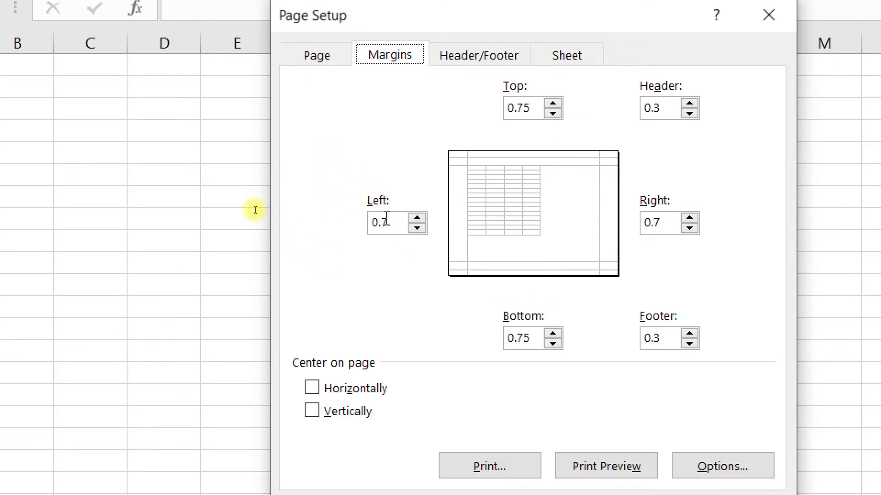
pyautogui.moveTo(390, 222); pyautogui.dragTo(367, 225)
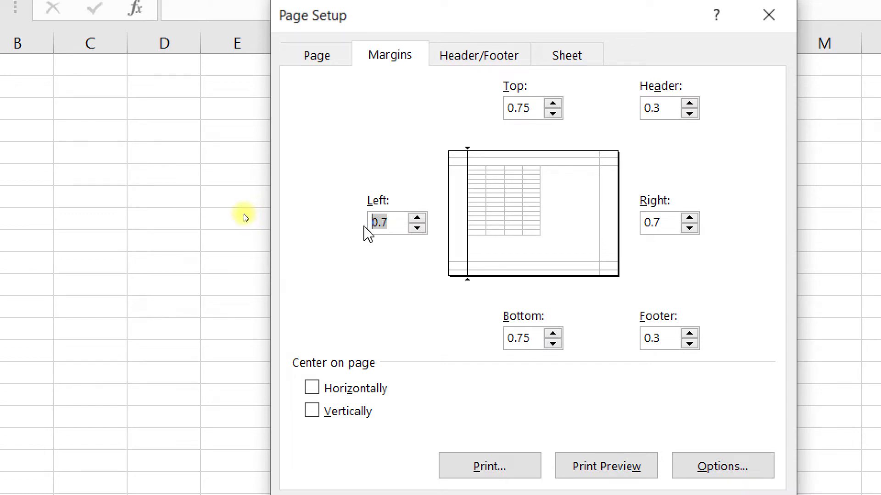
pyautogui.click(417, 218)
pyautogui.click(417, 218)
pyautogui.click(418, 227)
pyautogui.click(417, 227)
pyautogui.click(395, 217)
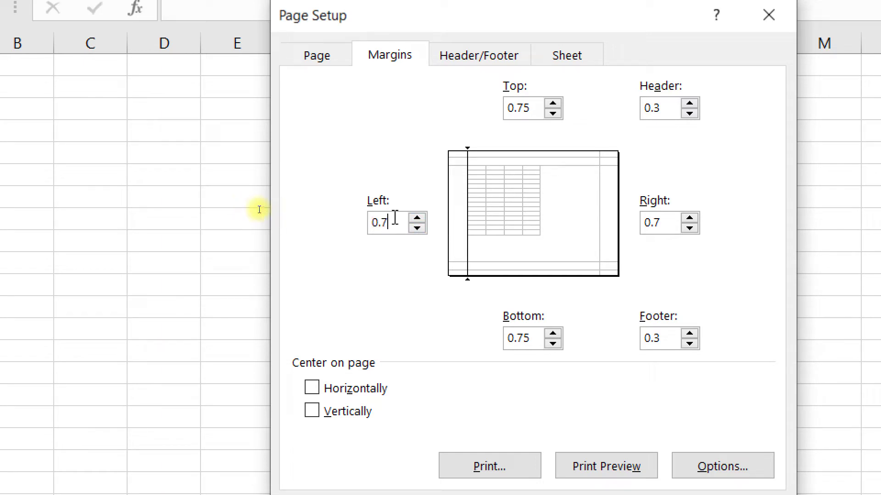
pyautogui.press('BackSpace')
pyautogui.press('BackSpace')
pyautogui.press('BackSpace')
pyautogui.write('9')
pyautogui.press('BackSpace')
pyautogui.write('1')
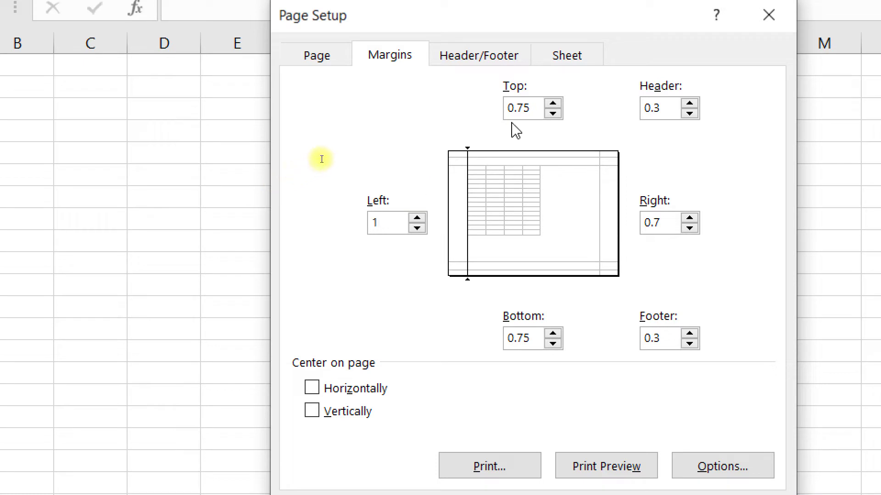
# - Set the page's top, bottom and right margins to 1
pyautogui.doubleClick(522, 108)
pyautogui.write('1')
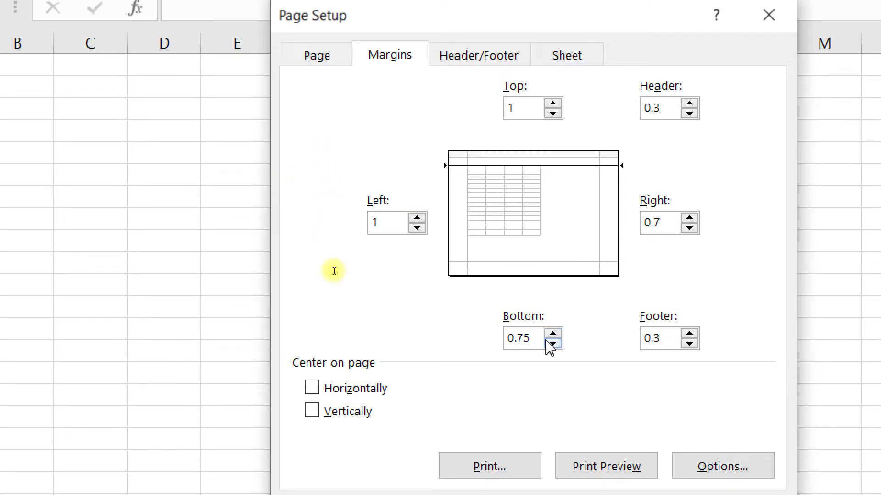
pyautogui.click(530, 338)
pyautogui.doubleClick(504, 338)
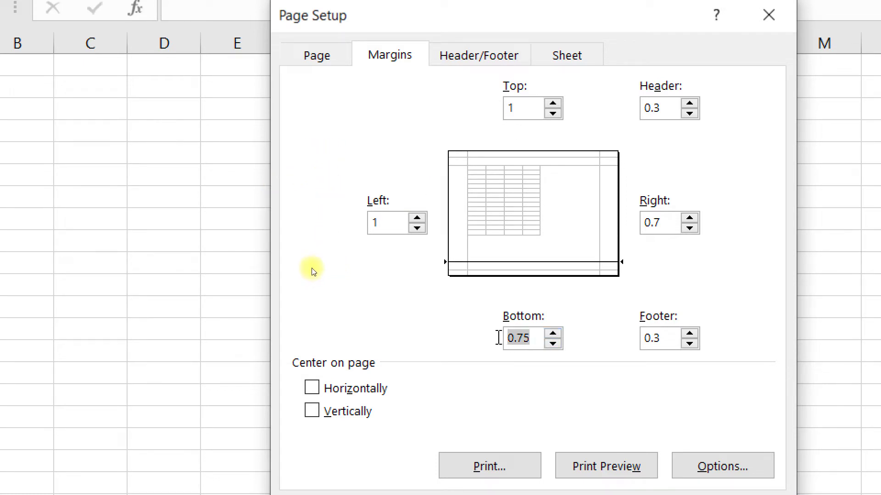
pyautogui.write('1')
pyautogui.doubleClick(651, 223)
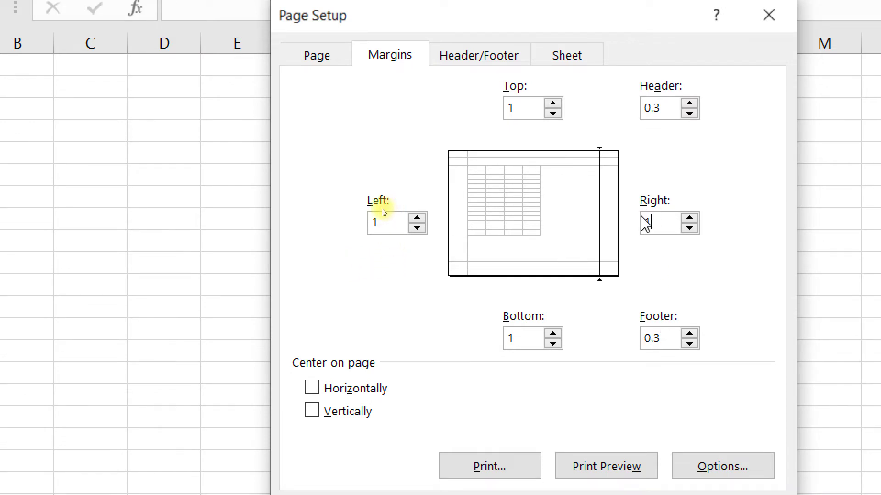
pyautogui.write('1')
# - Highlight the footer and header margin values, switch horizontal centering on and off again, and apply the page setup
pyautogui.moveTo(669, 339); pyautogui.dragTo(634, 339)
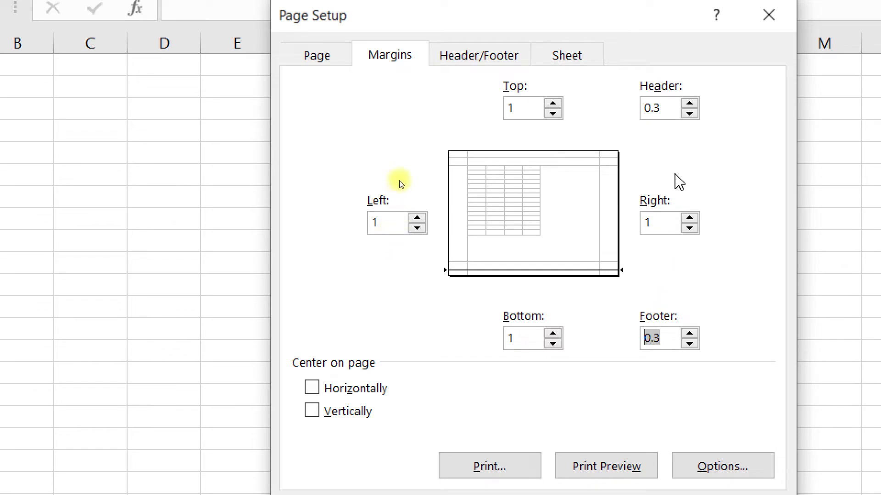
pyautogui.moveTo(666, 108); pyautogui.dragTo(638, 111)
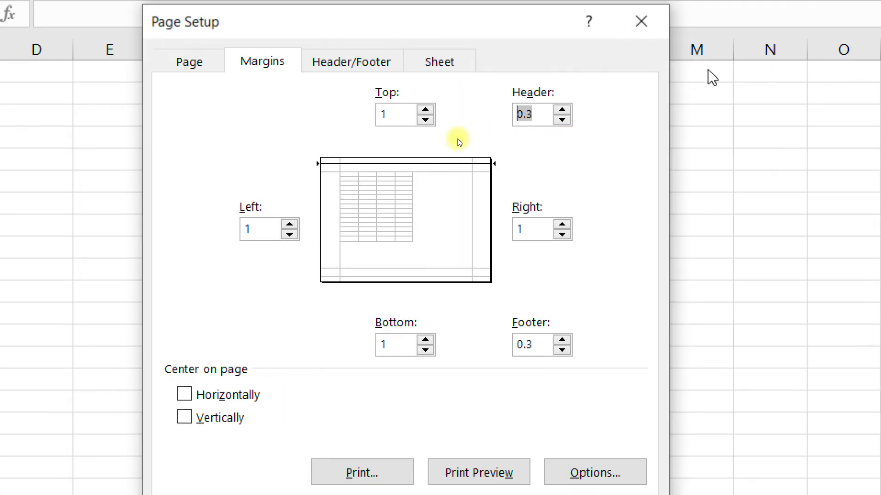
pyautogui.click(541, 113)
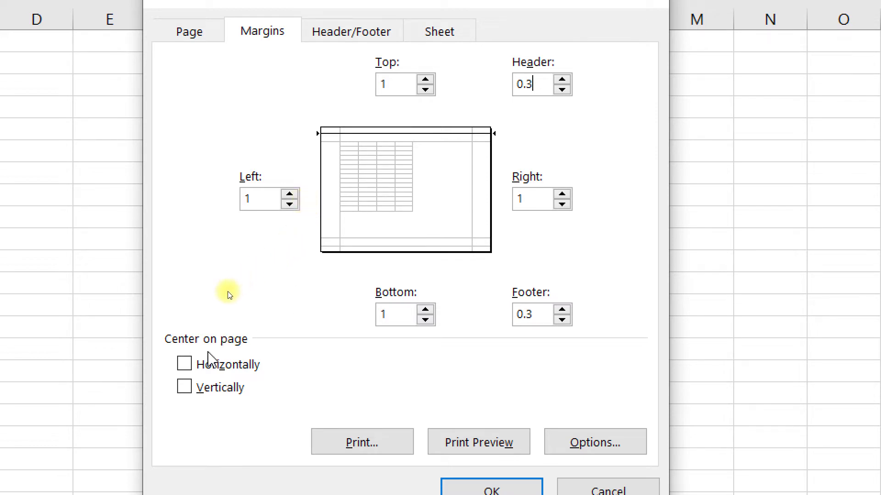
pyautogui.click(186, 366)
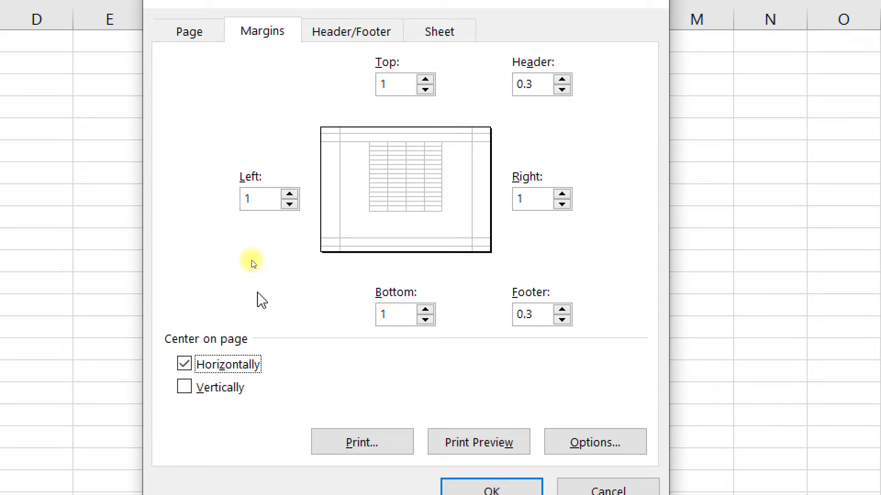
pyautogui.click(185, 365)
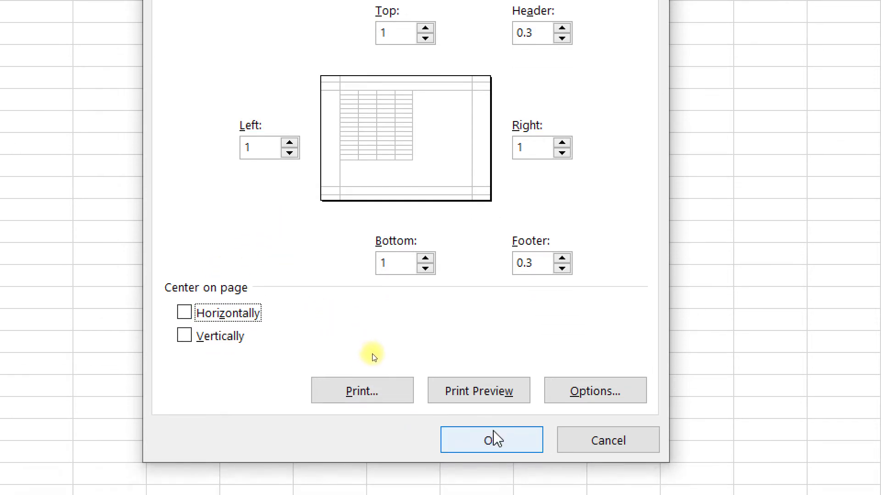
pyautogui.click(491, 488)
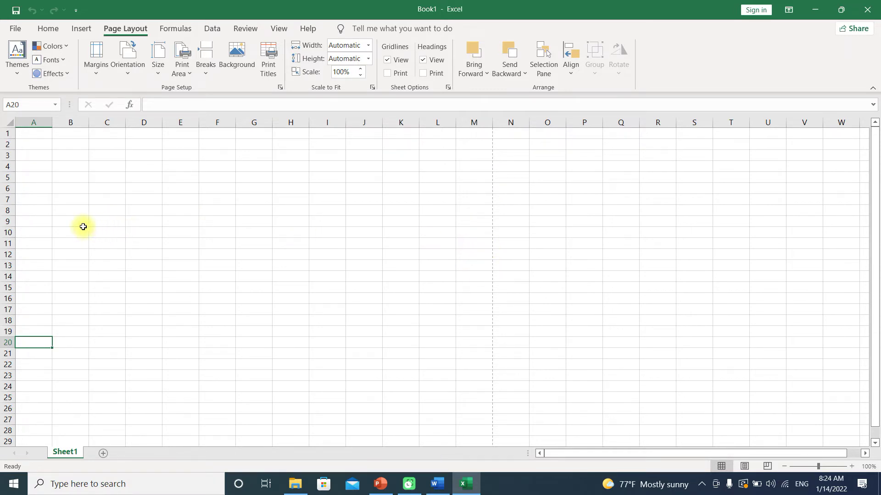
# - Highlight the cell areas between the dashed page-break lines to show the extent of the individual printed pages
pyautogui.scroll(-2, 208, 214)
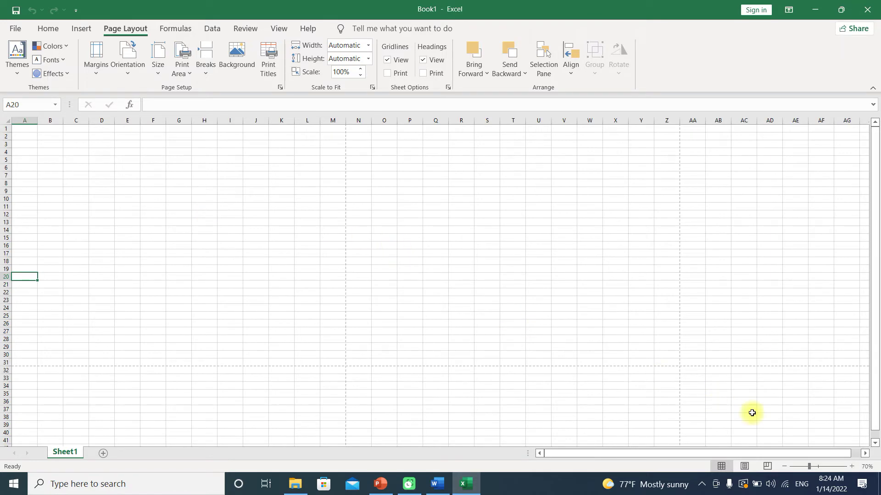
pyautogui.scroll(-3, 238, 258)
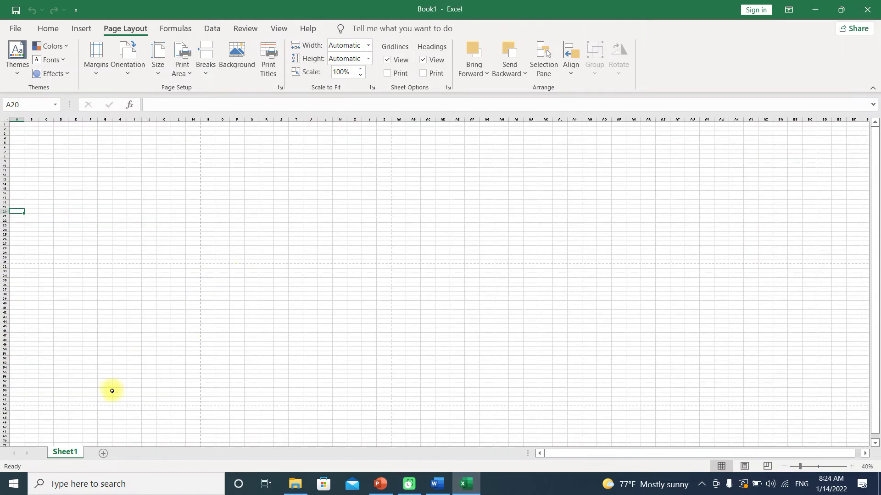
pyautogui.moveTo(19, 125); pyautogui.dragTo(192, 400)
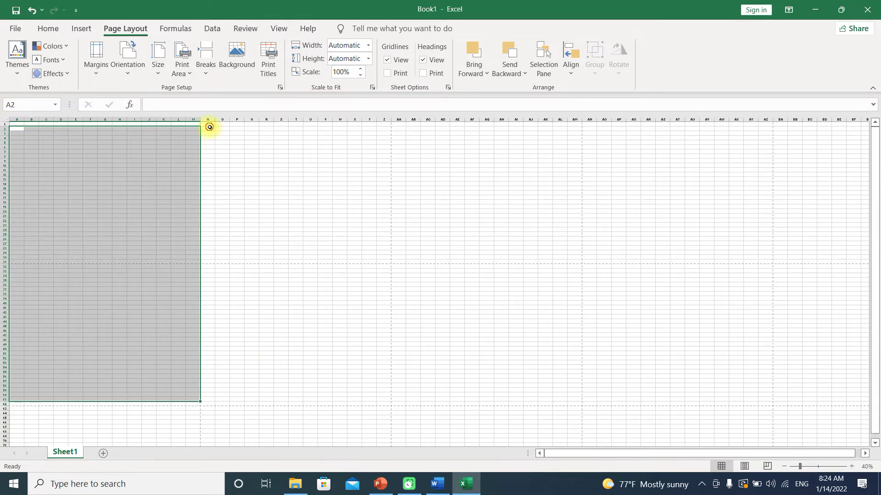
pyautogui.moveTo(209, 127); pyautogui.dragTo(380, 403)
pyautogui.click(324, 293)
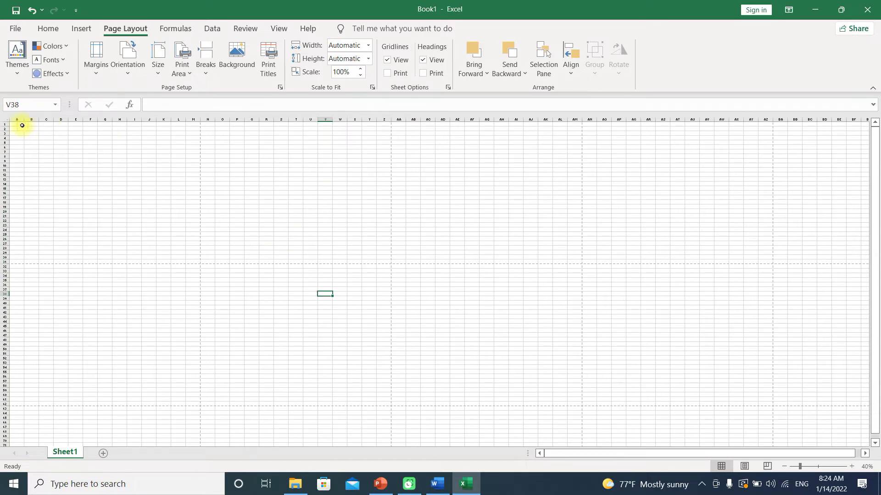
pyautogui.moveTo(22, 125); pyautogui.dragTo(192, 257)
pyautogui.moveTo(213, 130); pyautogui.dragTo(386, 262)
pyautogui.moveTo(17, 124); pyautogui.dragTo(196, 261)
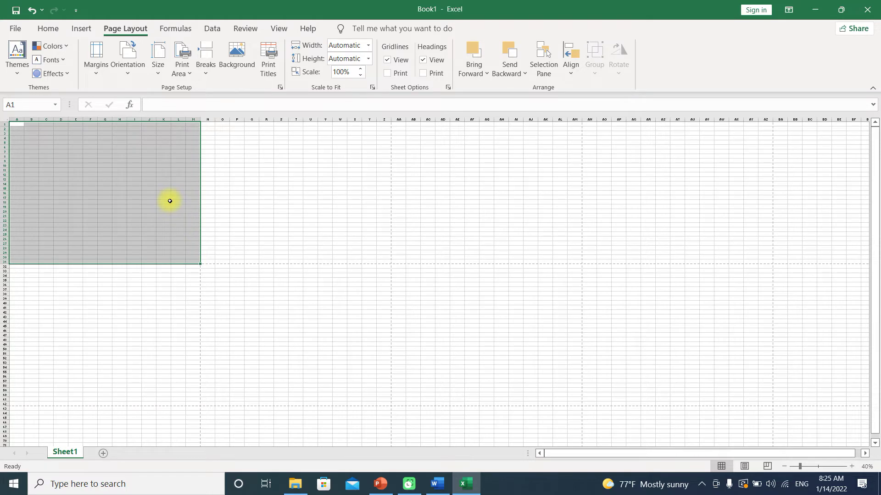
pyautogui.click(103, 174)
# - Highlight row 4 across the vertical page-break line and a large block of cells within the first page, and clear the selection
pyautogui.keyDown('ctrl'); pyautogui.scroll(3, 208, 189); pyautogui.keyUp('ctrl')
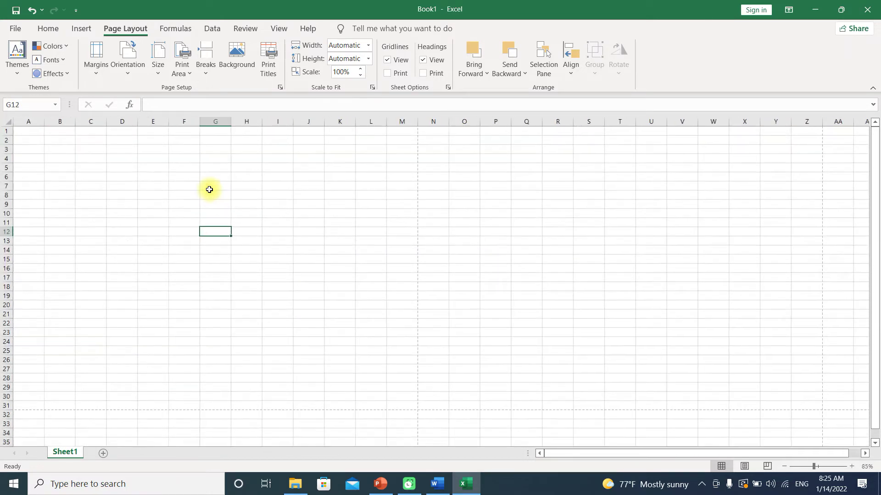
pyautogui.keyDown('ctrl'); pyautogui.scroll(1, 209, 189); pyautogui.keyUp('ctrl')
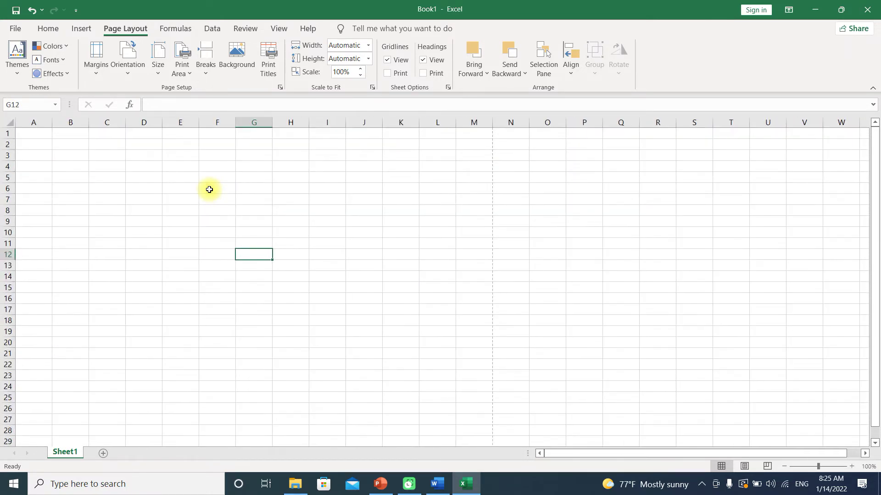
pyautogui.moveTo(69, 166); pyautogui.dragTo(563, 166)
pyautogui.click(537, 166)
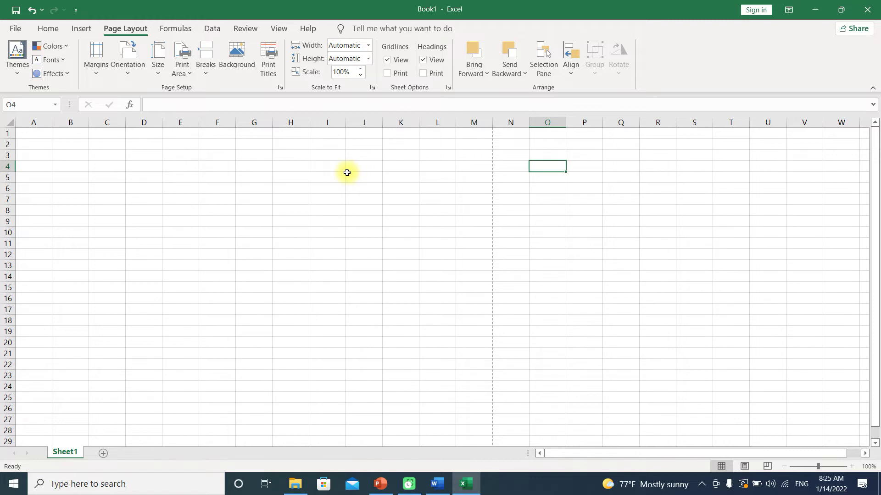
pyautogui.click(37, 155)
pyautogui.moveTo(82, 167); pyautogui.dragTo(463, 432)
pyautogui.click(347, 266)
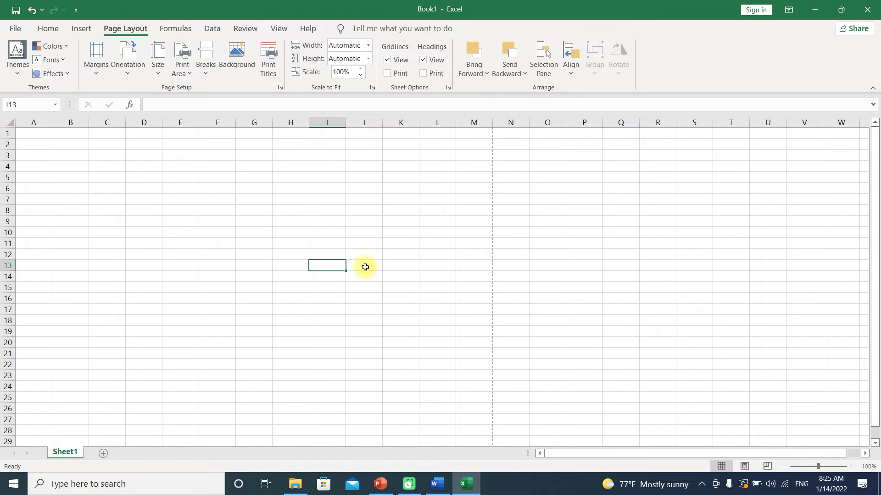
pyautogui.click(271, 192)
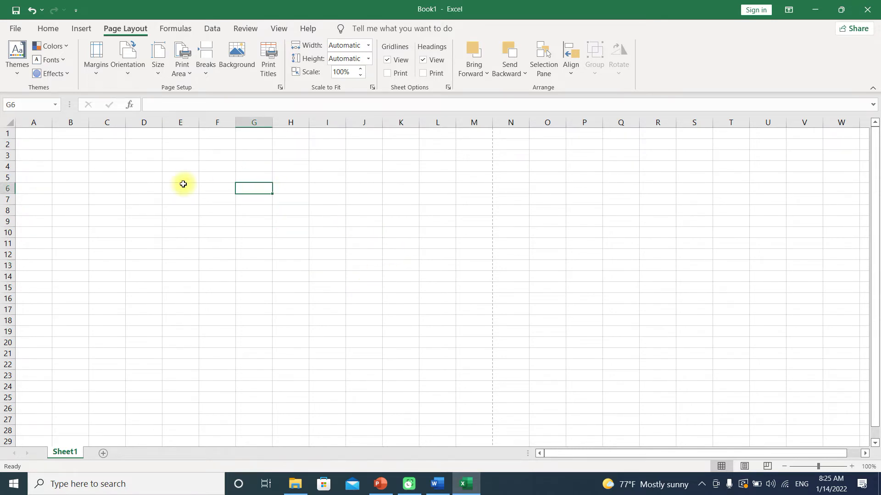
# - Apply All Borders to cells A3:F15 and deselect the range
pyautogui.moveTo(23, 155); pyautogui.dragTo(204, 286)
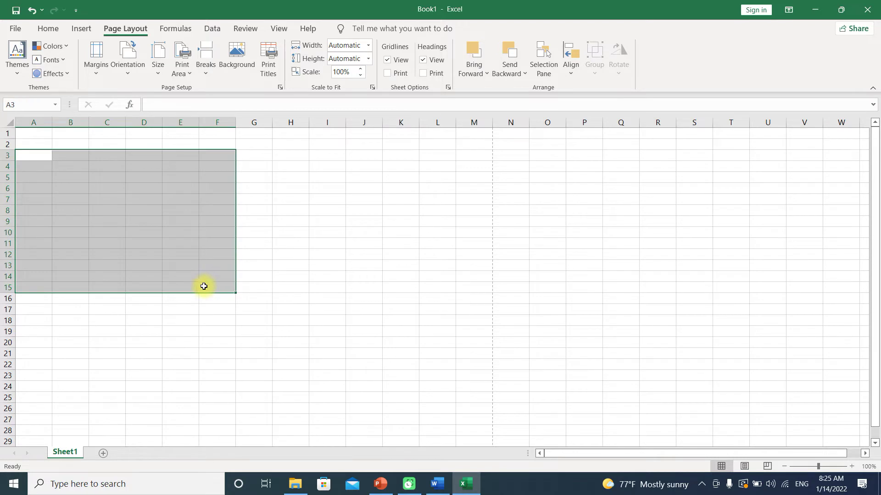
pyautogui.click(49, 28)
pyautogui.click(168, 70)
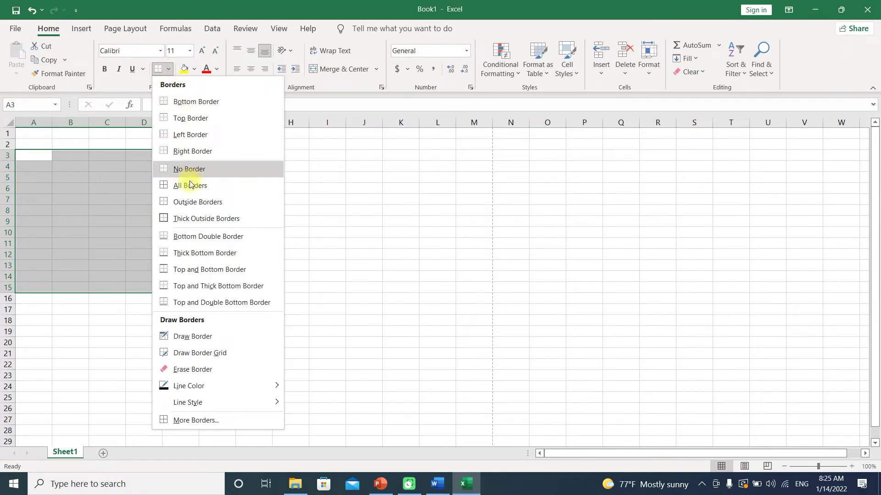
pyautogui.click(180, 192)
pyautogui.click(170, 215)
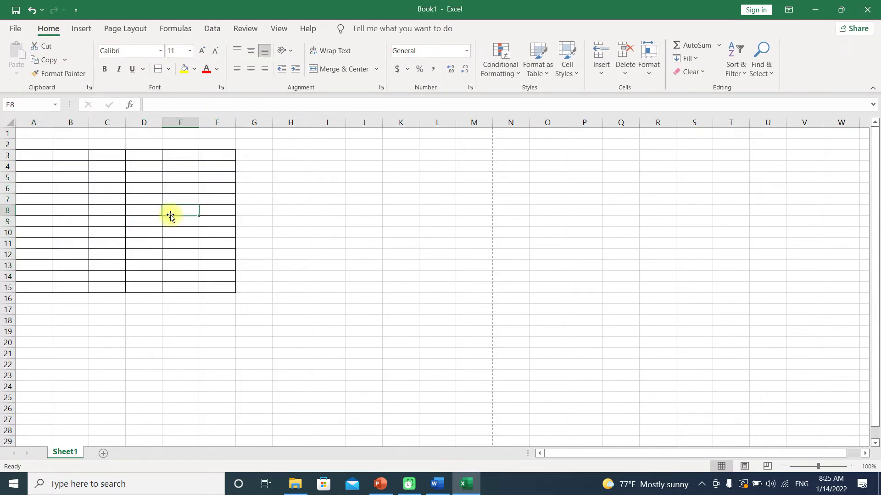
# - Preview the printed page, and turn on horizontal centering on the page in the page setup margins
pyautogui.hotkey('ctrl', 'p')
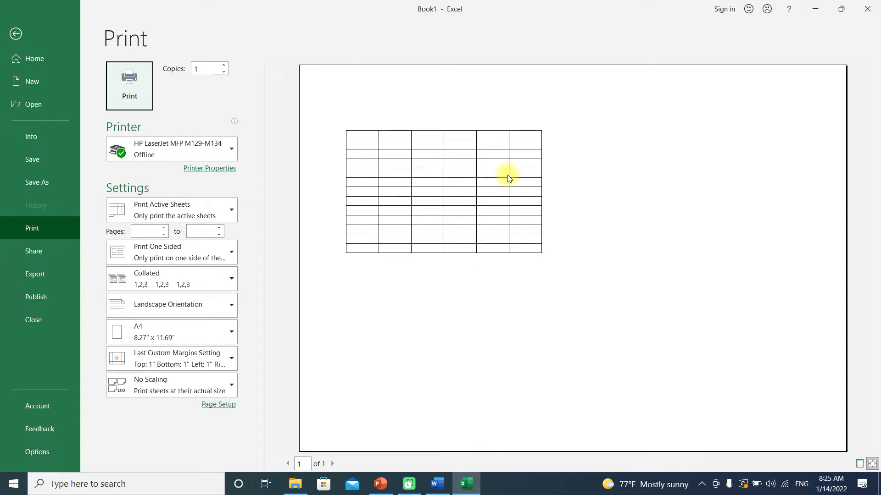
pyautogui.press('Escape')
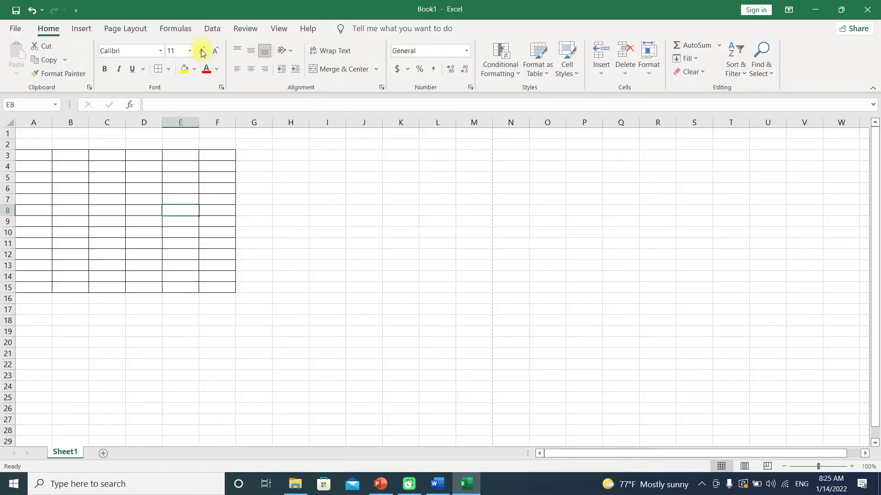
pyautogui.click(143, 31)
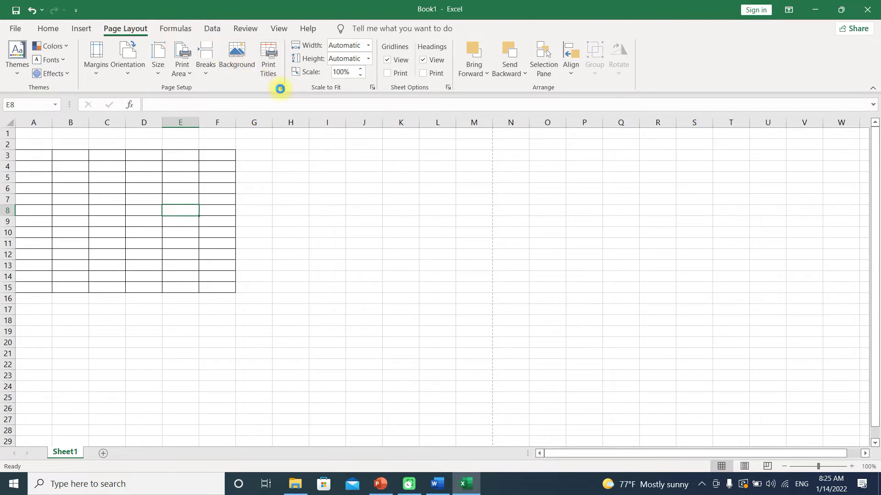
pyautogui.click(280, 87)
pyautogui.click(256, 129)
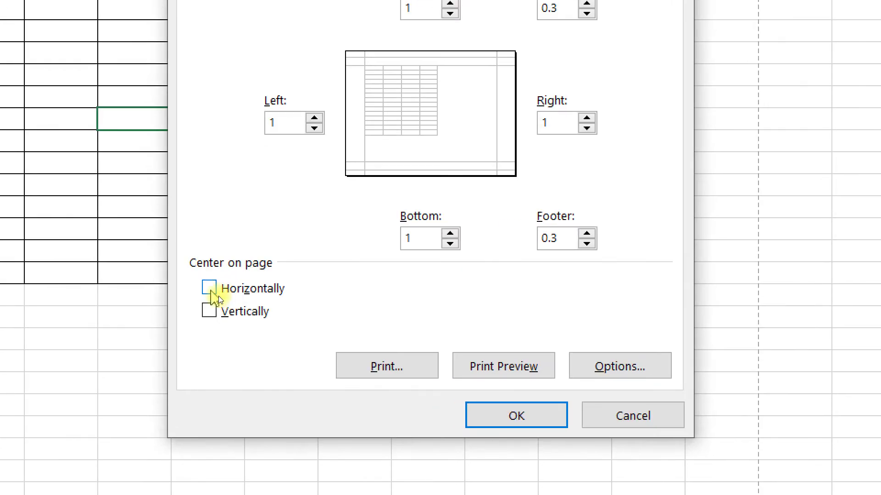
pyautogui.click(218, 296)
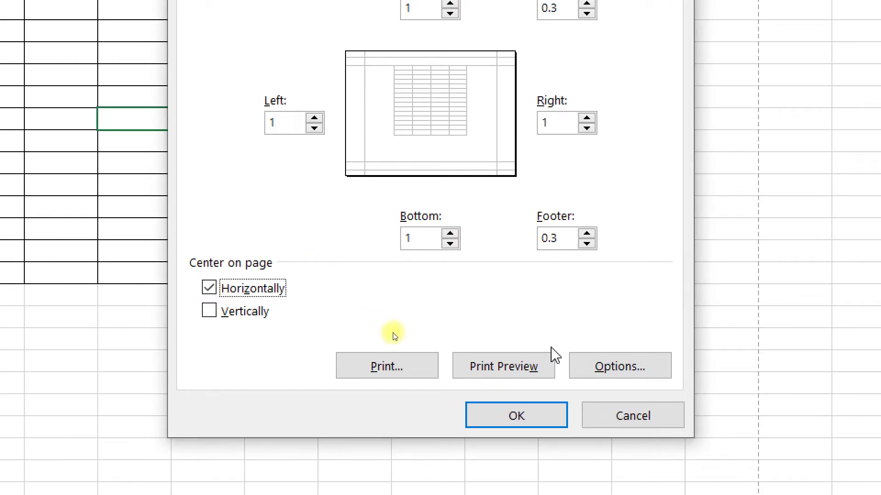
pyautogui.click(526, 421)
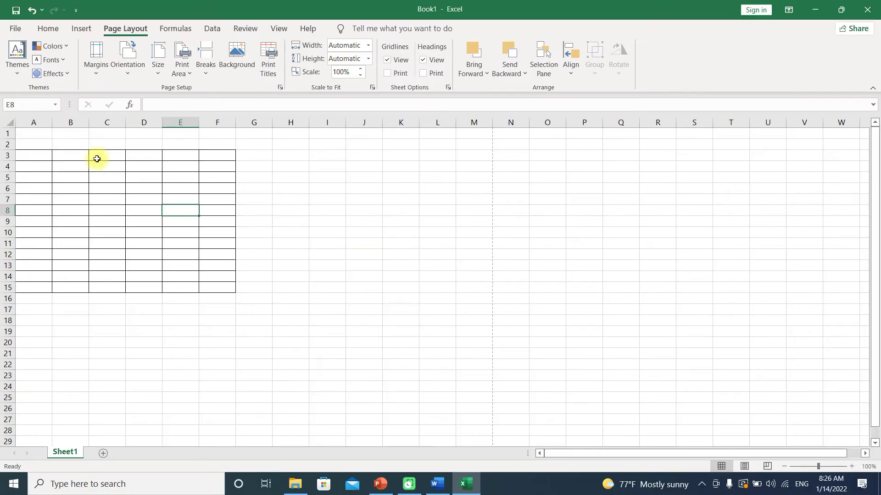
# - Check the bordered table's placement on the page in the print preview and return to the sheet
pyautogui.click(101, 167)
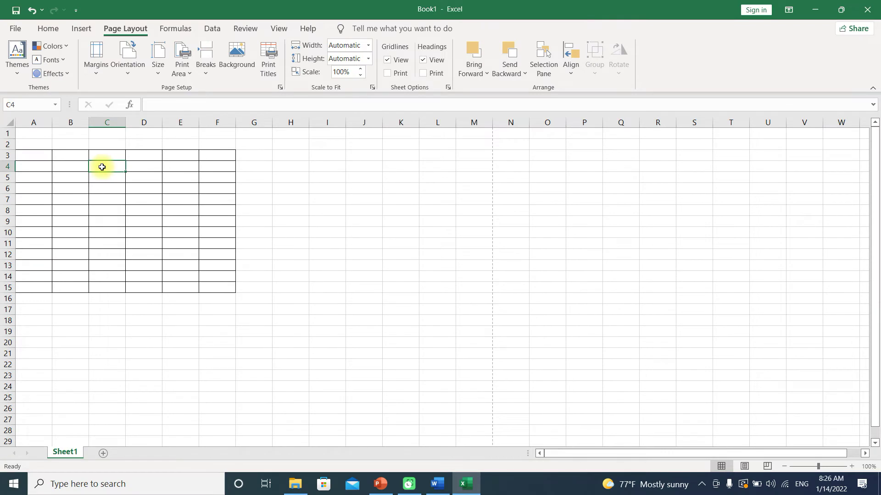
pyautogui.hotkey('ctrl', 'p')
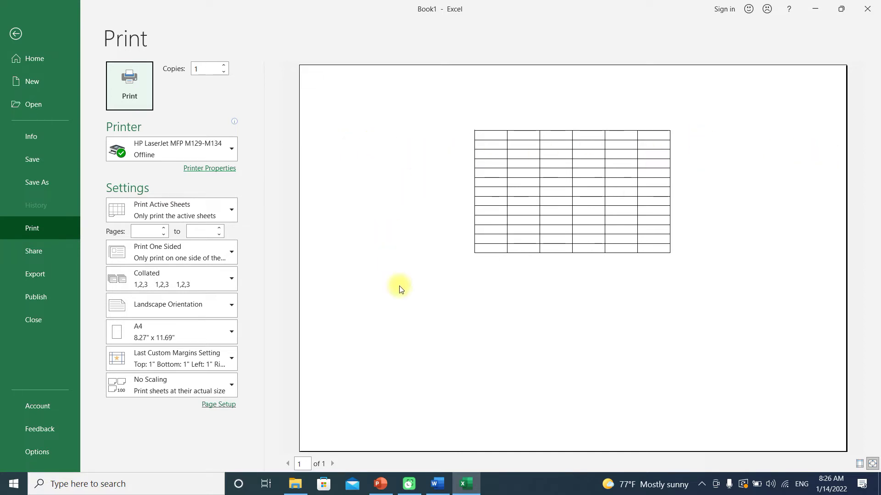
pyautogui.press('Escape')
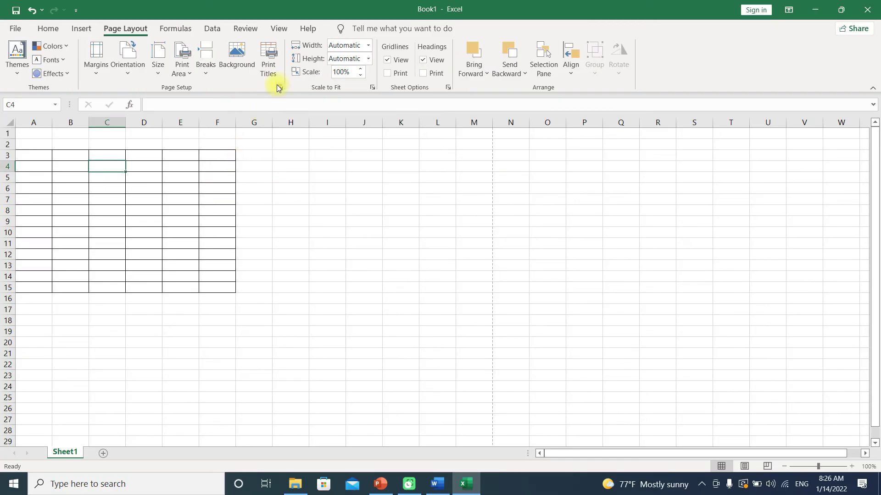
# - Review the orientation, paper size and other page options in the page setup dialog, and cancel it
pyautogui.click(280, 87)
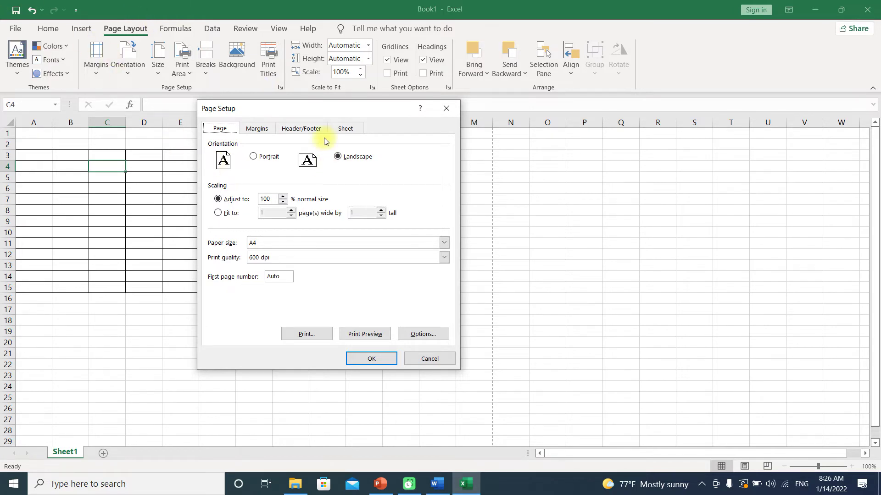
pyautogui.moveTo(317, 108); pyautogui.dragTo(416, 107)
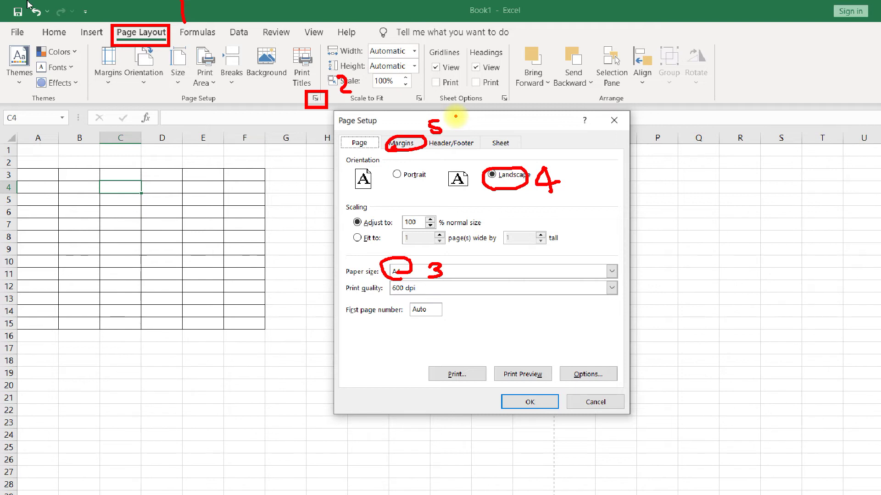
pyautogui.click(601, 403)
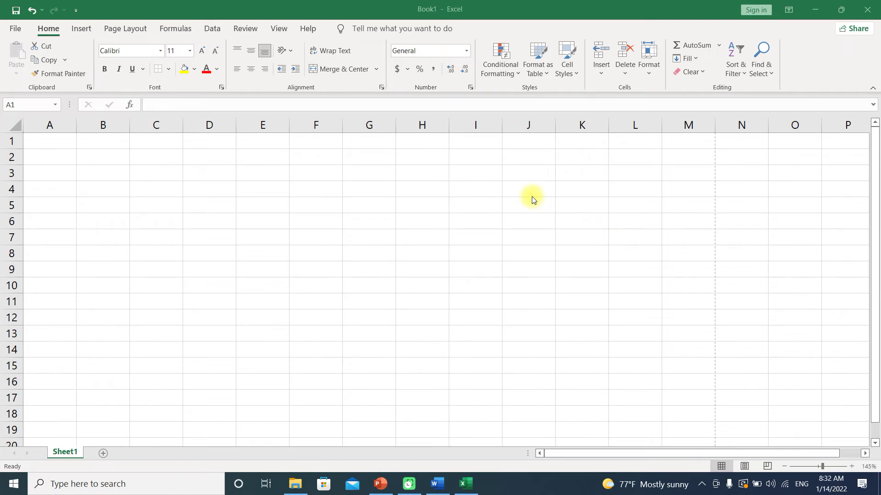
# - Switch to Word to show the text cursor in the blank document, and minimize Word to return to Excel
pyautogui.click(217, 156)
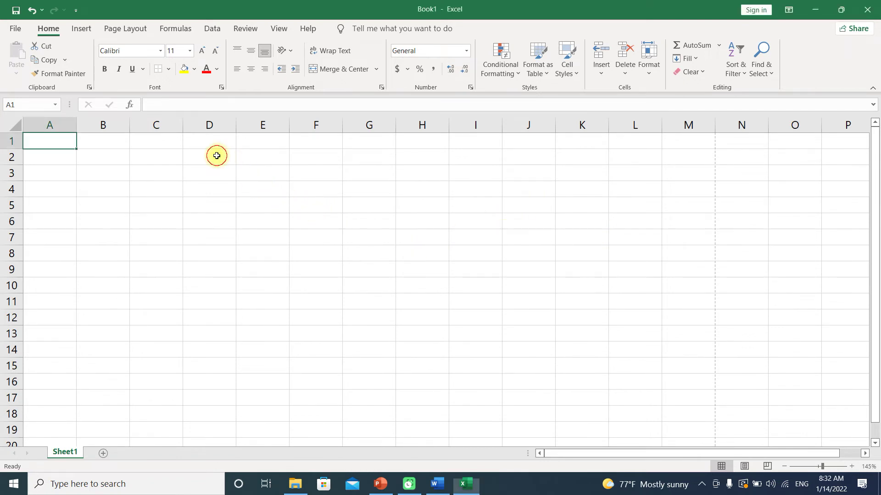
pyautogui.click(437, 484)
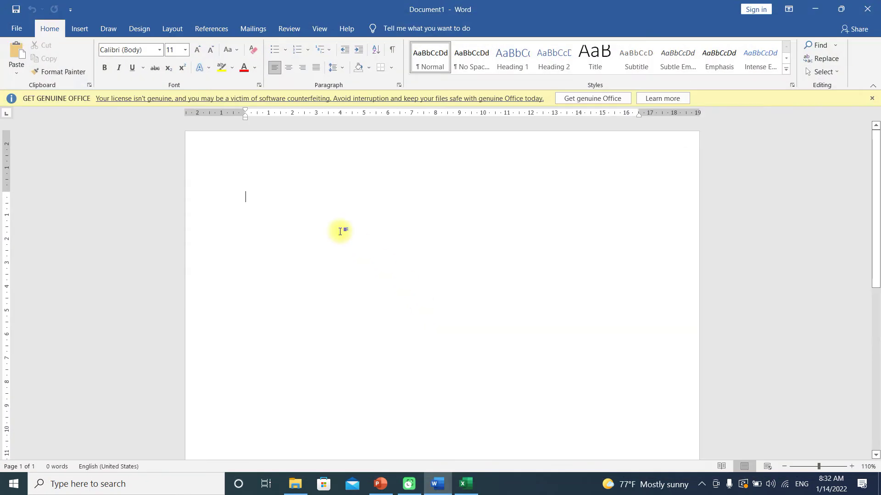
pyautogui.click(378, 279)
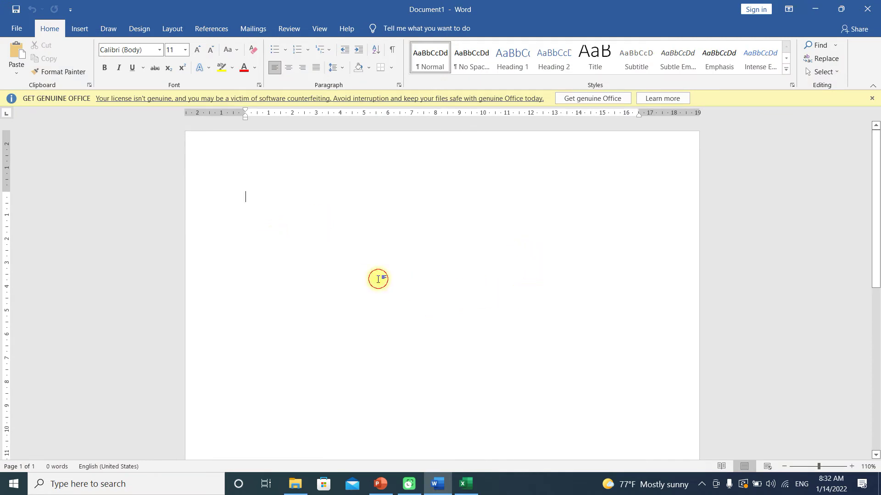
pyautogui.click(367, 275)
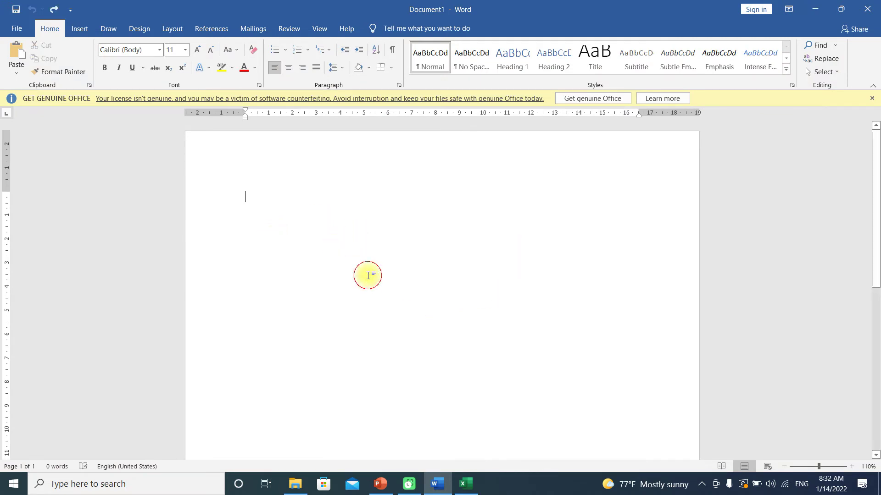
pyautogui.click(814, 9)
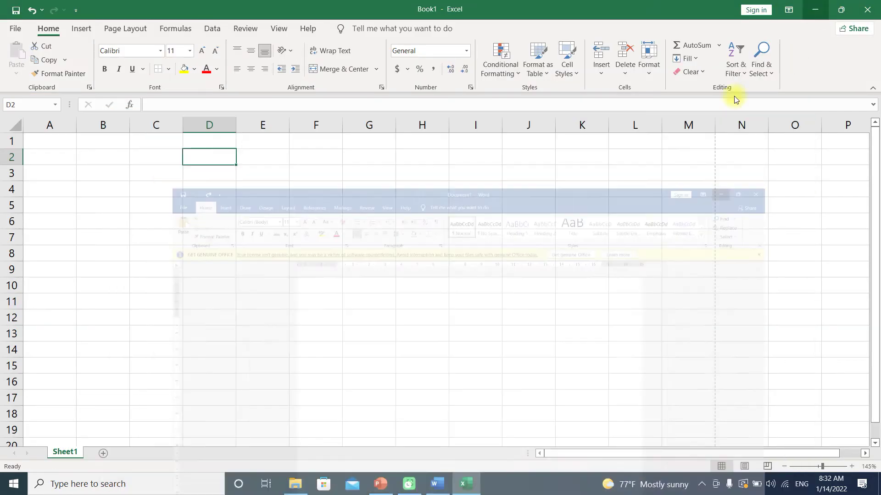
# - Select single cells one after another, including B3 through F3, to show how Excel's cells are selected
pyautogui.click(220, 191)
pyautogui.click(145, 185)
pyautogui.click(122, 172)
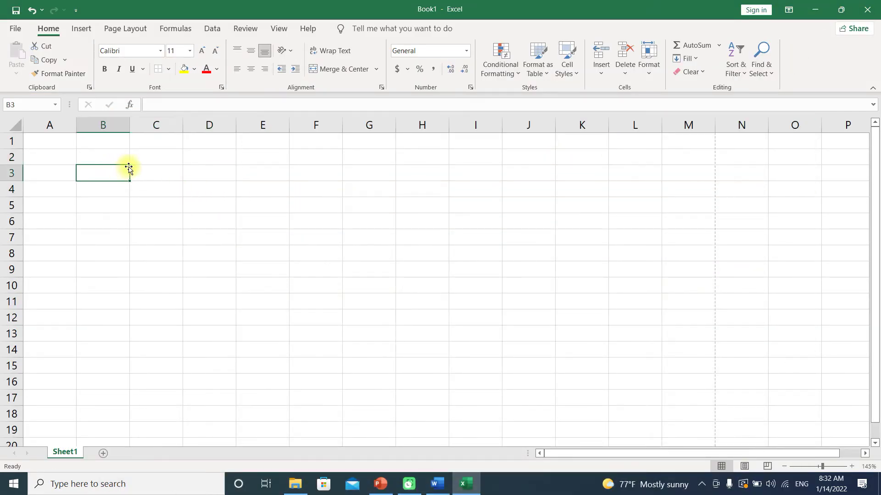
pyautogui.click(160, 173)
pyautogui.click(216, 174)
pyautogui.click(275, 174)
pyautogui.click(316, 175)
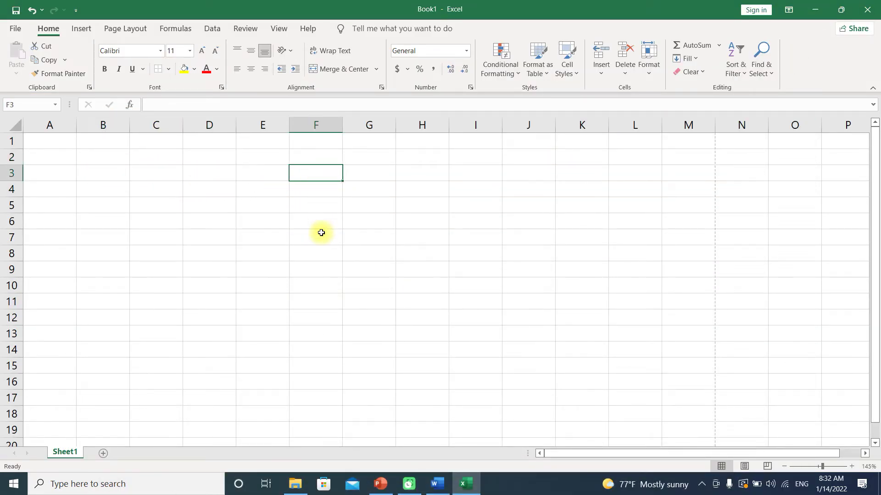
pyautogui.click(168, 157)
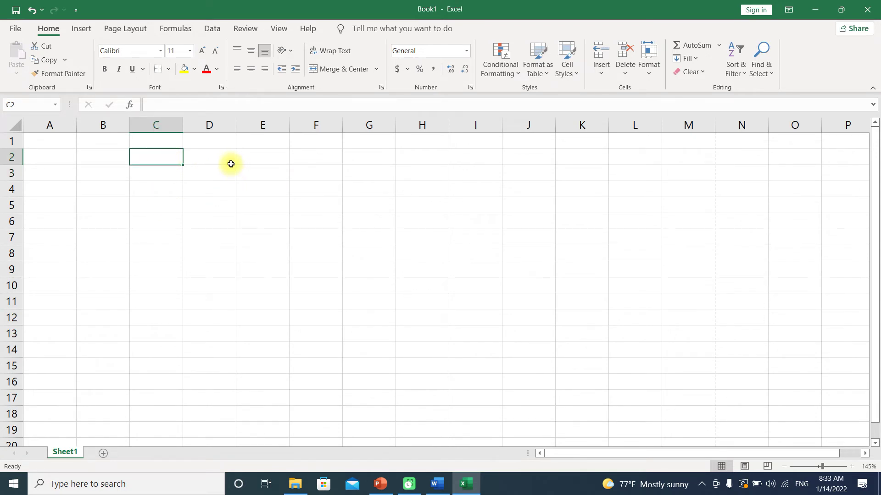
# - Start editing cell D1 and set its font to Khmer OS Metal Chrieng at size 12
pyautogui.click(213, 143)
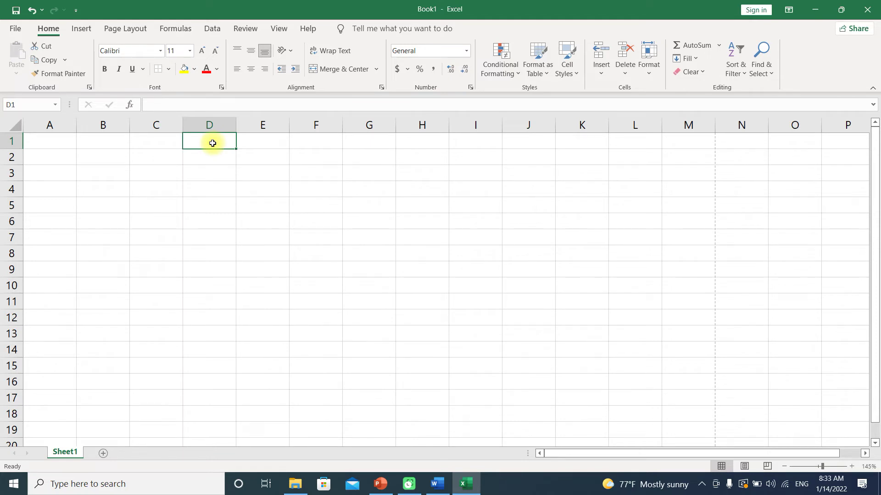
pyautogui.doubleClick(212, 143)
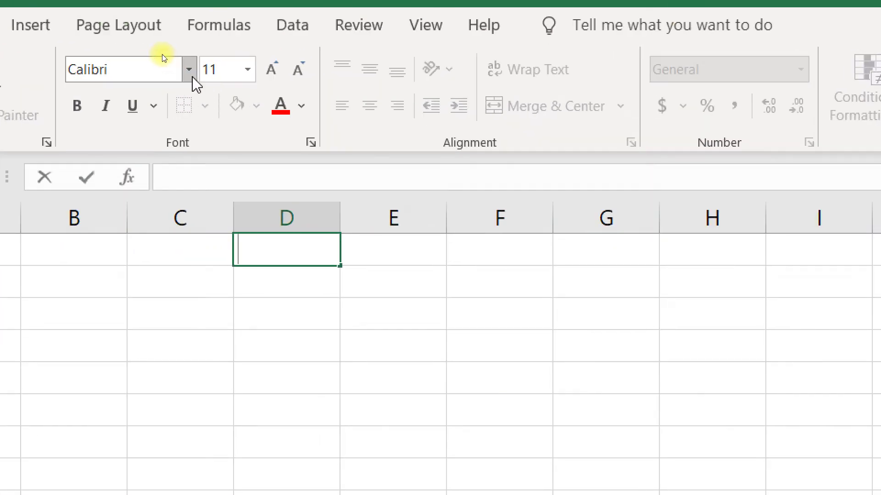
pyautogui.click(189, 69)
pyautogui.scroll(-5, 204, 362)
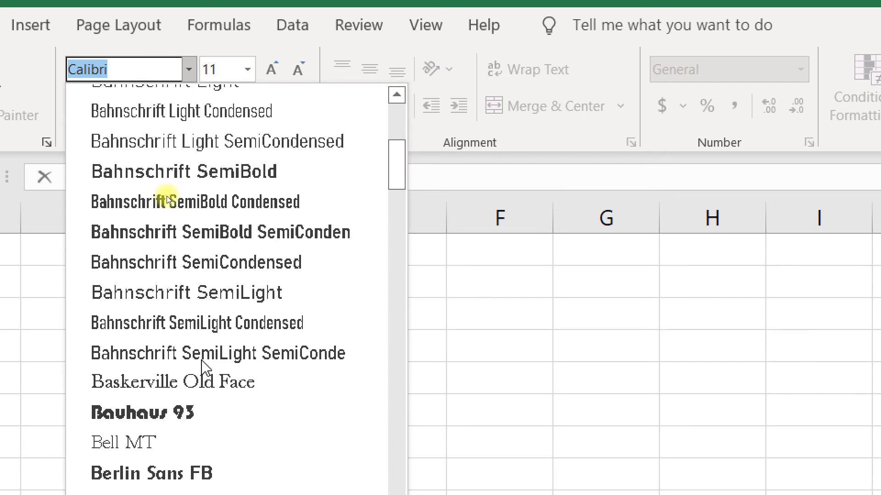
pyautogui.scroll(-15, 202, 362)
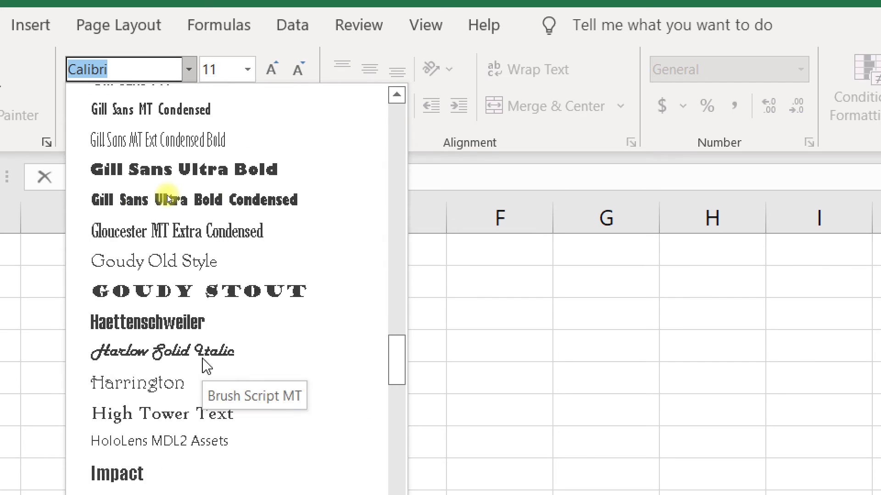
pyautogui.scroll(-6, 202, 360)
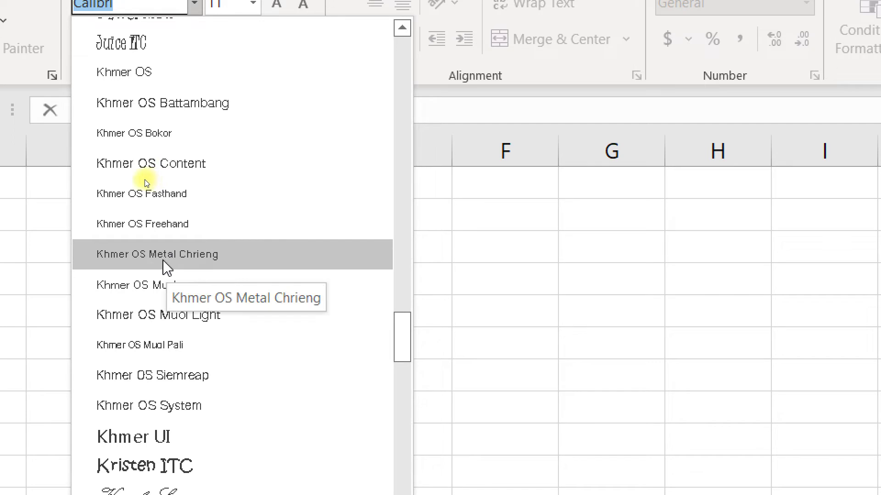
pyautogui.click(199, 268)
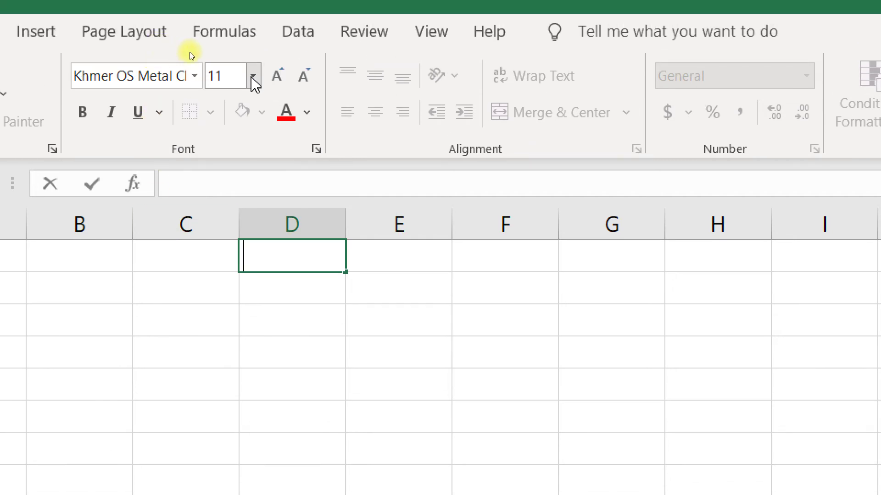
pyautogui.click(254, 78)
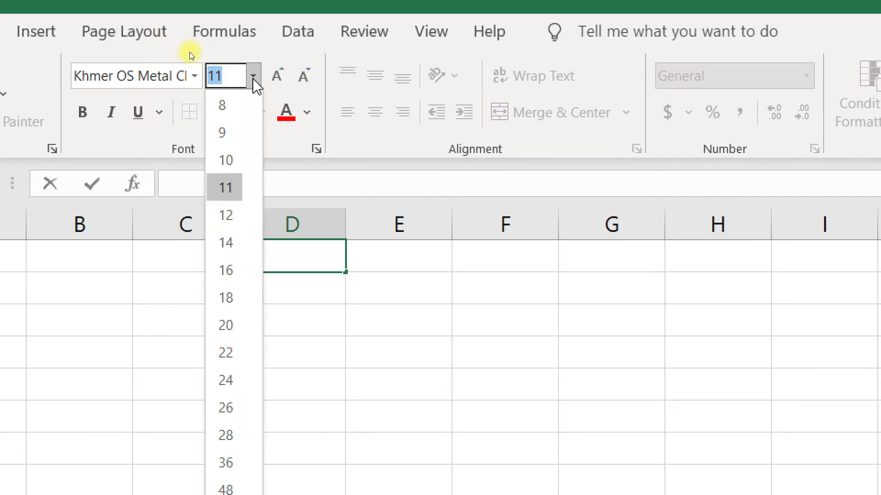
pyautogui.click(231, 215)
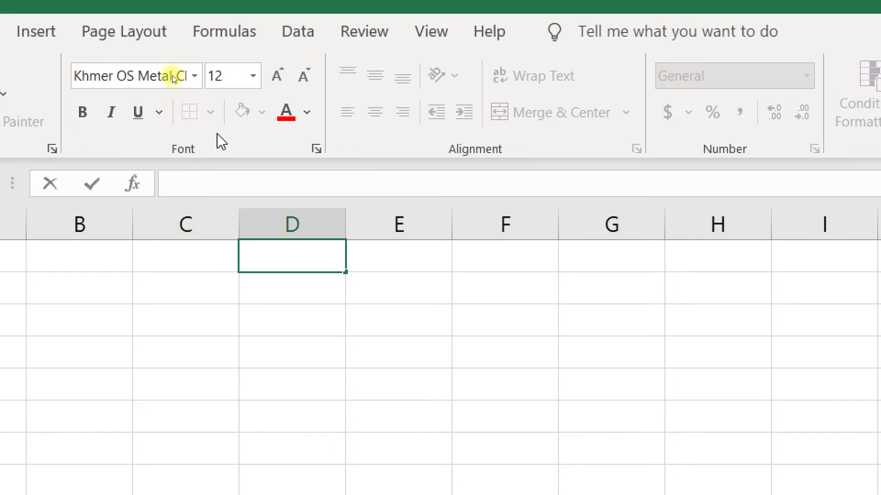
# - Increase the font size by two steps to 16, and decrease it by two steps back to 12
pyautogui.click(277, 76)
pyautogui.click(278, 75)
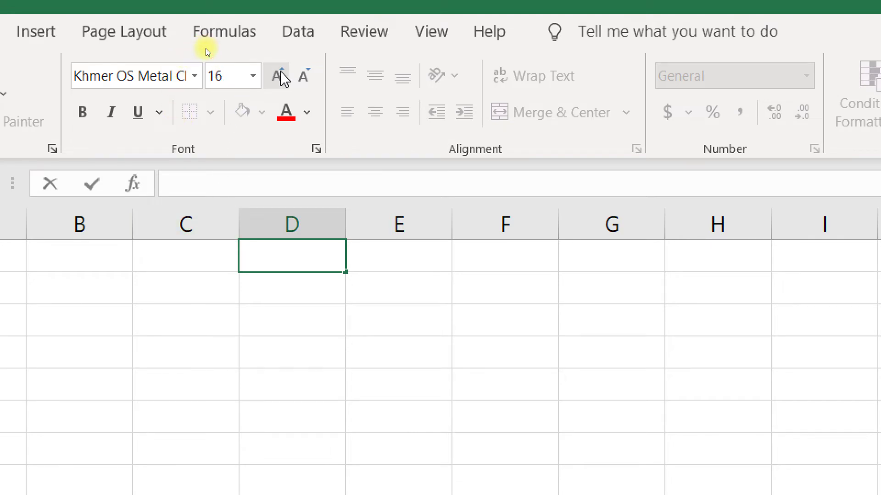
pyautogui.click(303, 77)
pyautogui.click(303, 77)
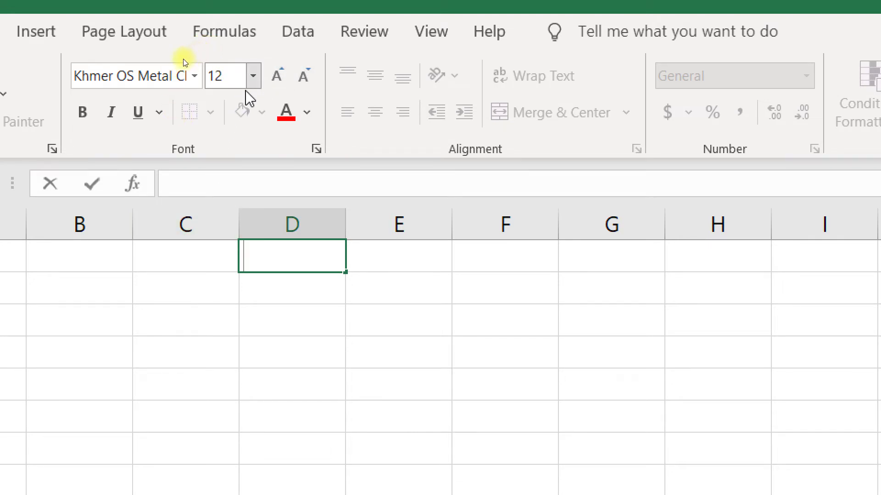
# - Clear the font size value, set it to 12 again, and turn on bold for cell D1
pyautogui.click(253, 75)
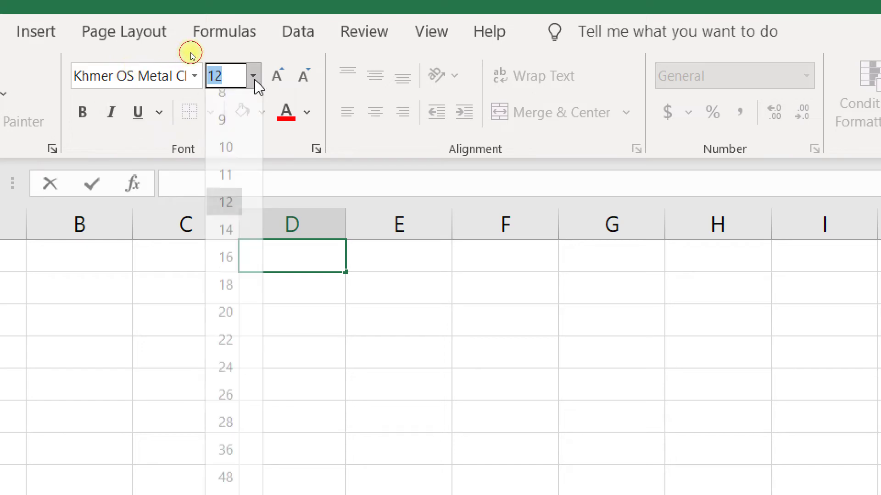
pyautogui.click(253, 75)
pyautogui.click(228, 77)
pyautogui.doubleClick(228, 77)
pyautogui.press('BackSpace')
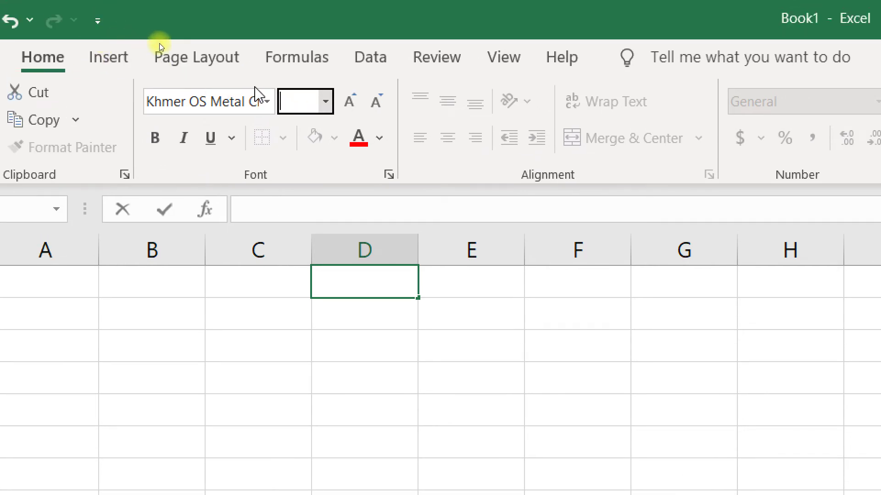
pyautogui.click(253, 76)
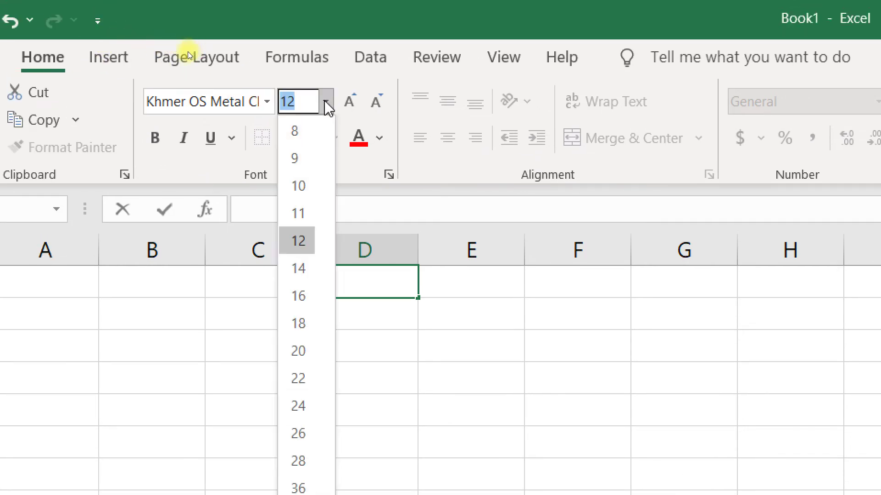
pyautogui.click(312, 238)
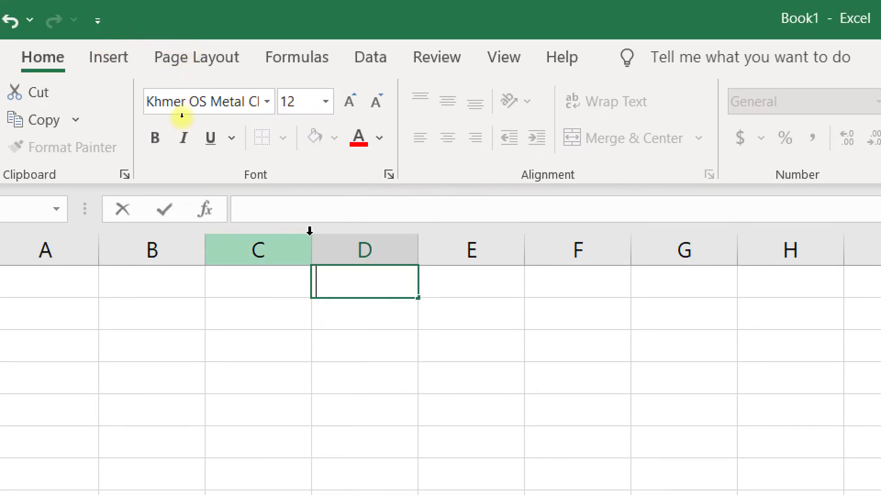
pyautogui.click(155, 142)
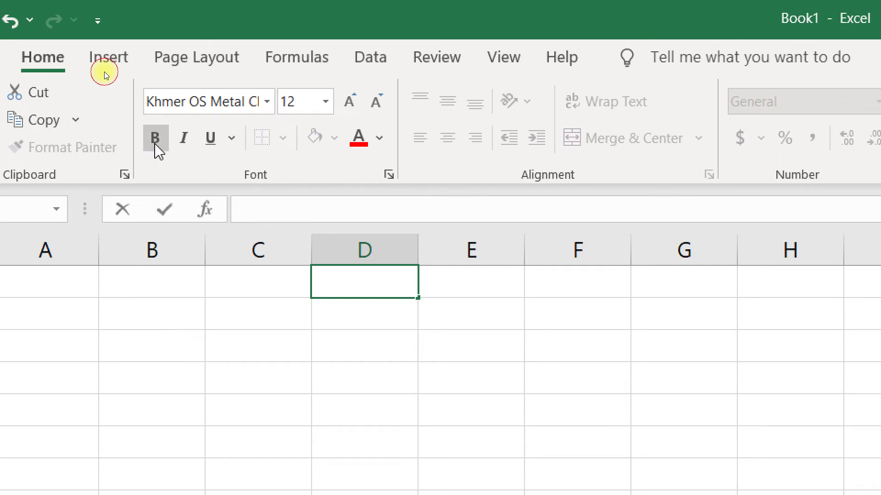
# - Turn on underline for cell D1 and set its font color to the standard dark red
pyautogui.click(210, 140)
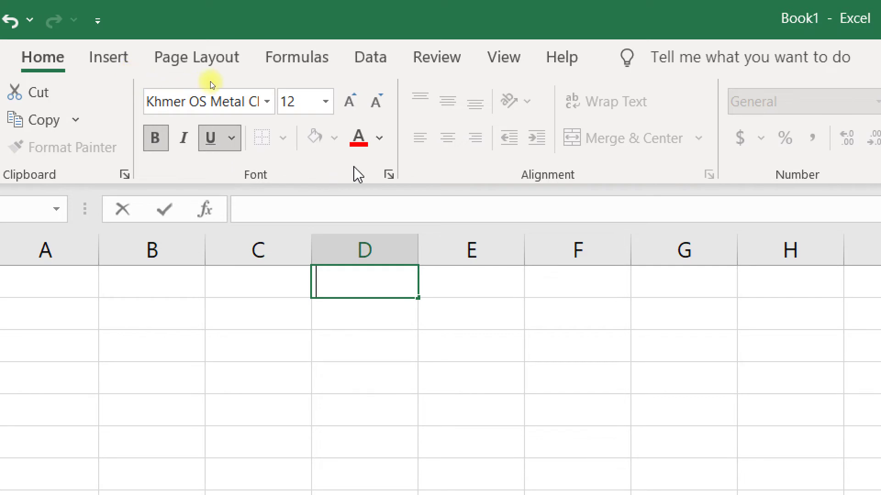
pyautogui.click(380, 139)
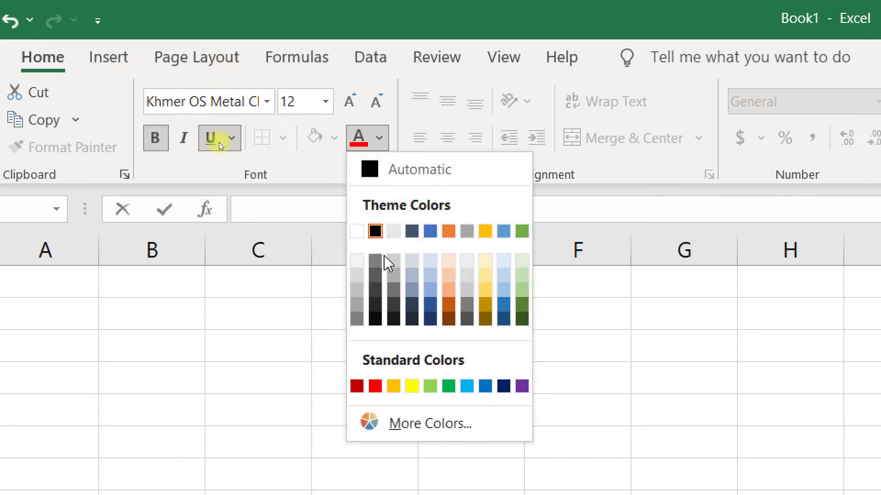
pyautogui.click(360, 387)
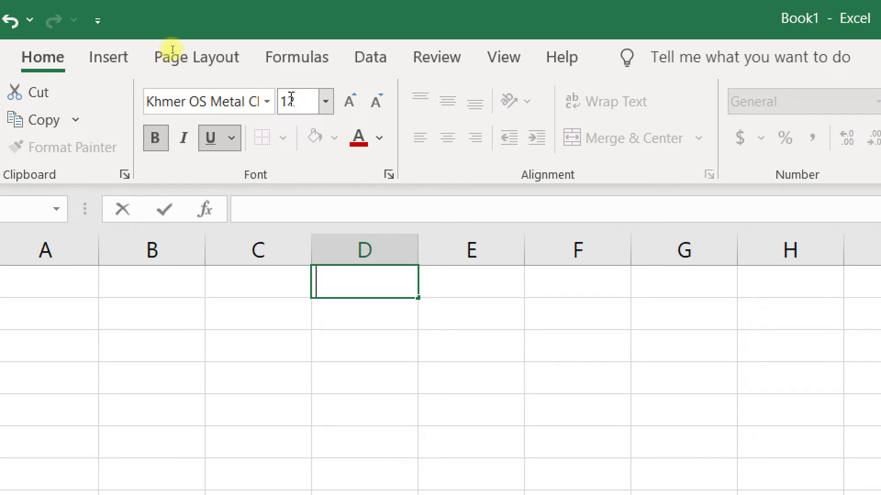
pyautogui.click(212, 146)
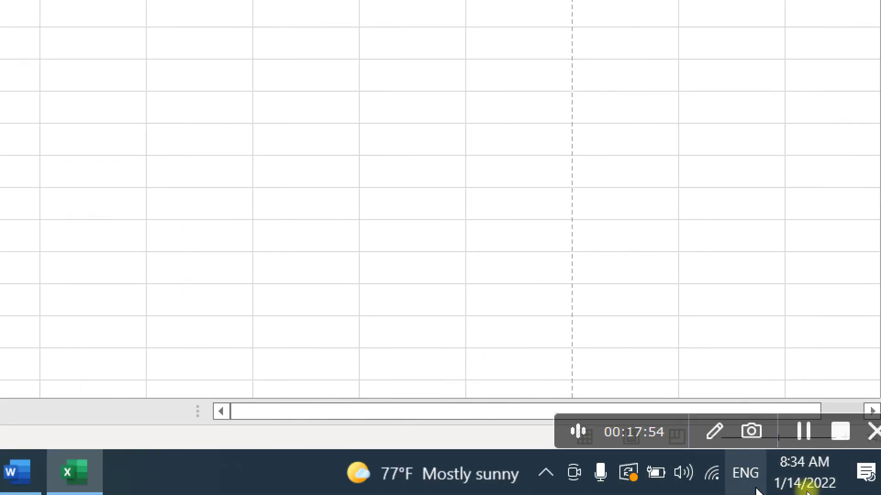
# - Switch the input language to the Khmer (NIDA) keyboard and enter ព្រះរាជាណាចក្រកម្ពុជា in cell D1
pyautogui.click(752, 472)
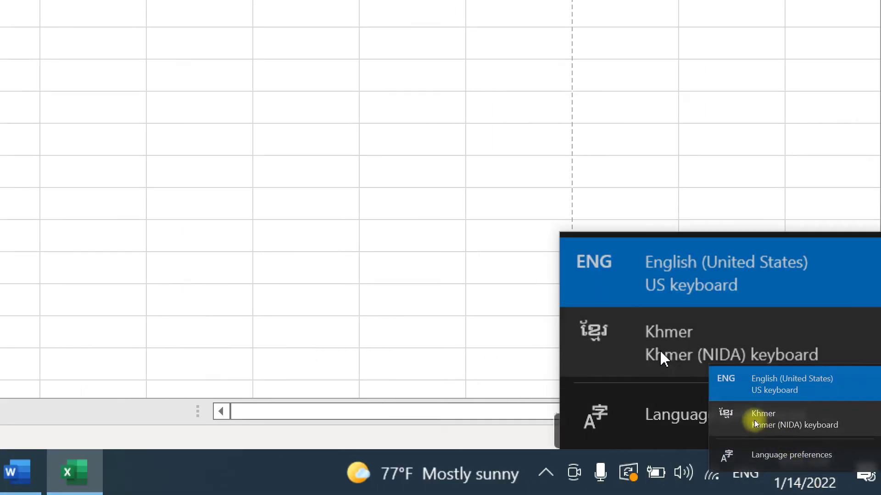
pyautogui.click(736, 418)
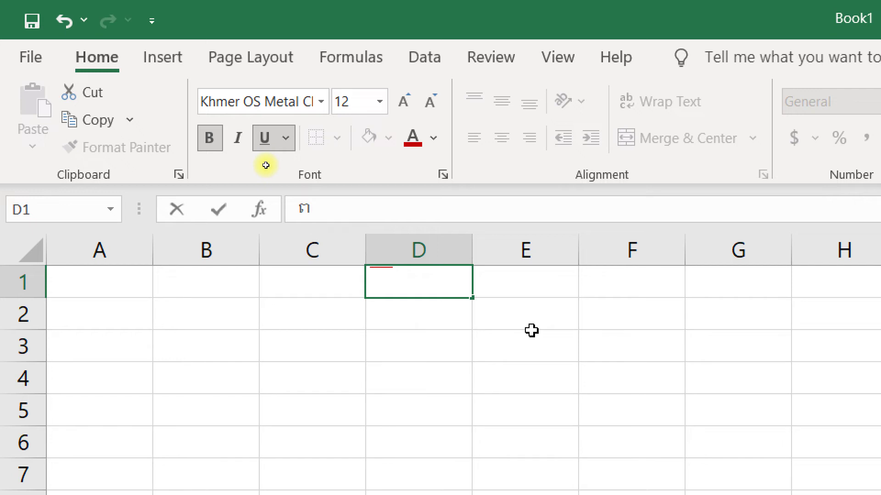
pyautogui.write('ក្រ')
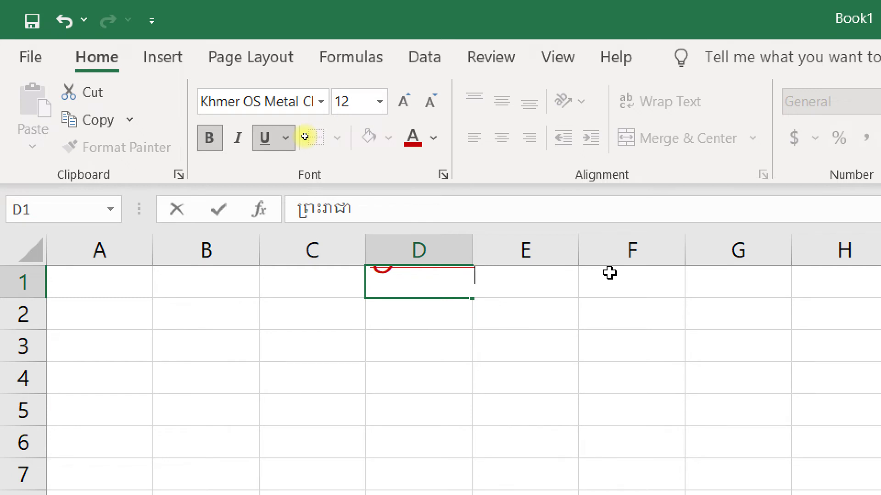
pyautogui.write('រកម្ពជា')
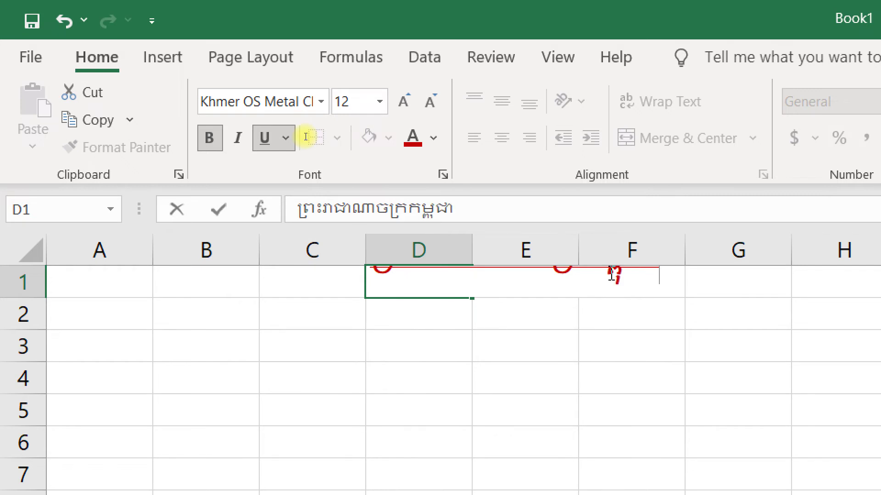
pyautogui.press('Return')
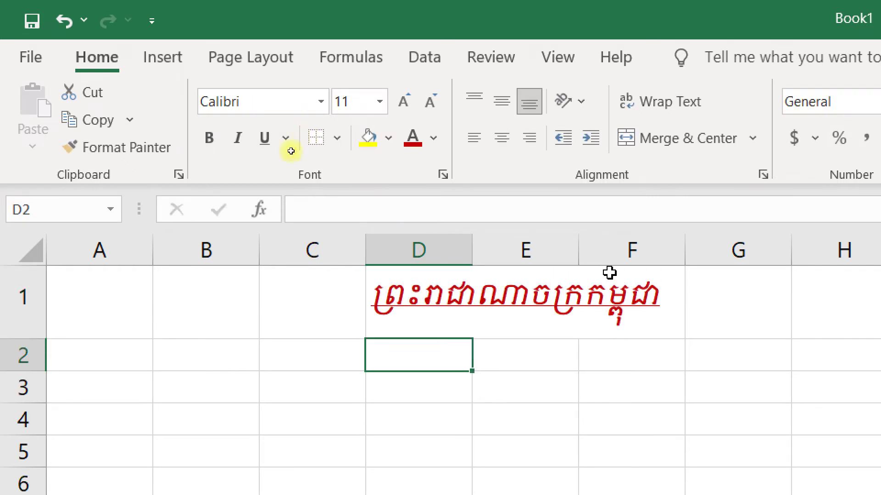
# - Remove bold and underline from the text in D1 and change its font color to the standard bright red
pyautogui.scroll(-6, 537, 397)
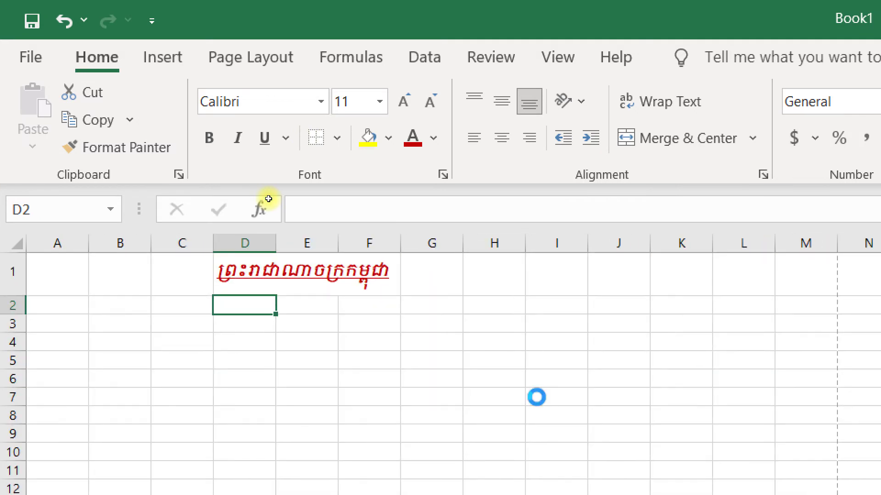
pyautogui.scroll(-2, 536, 397)
pyautogui.click(210, 268)
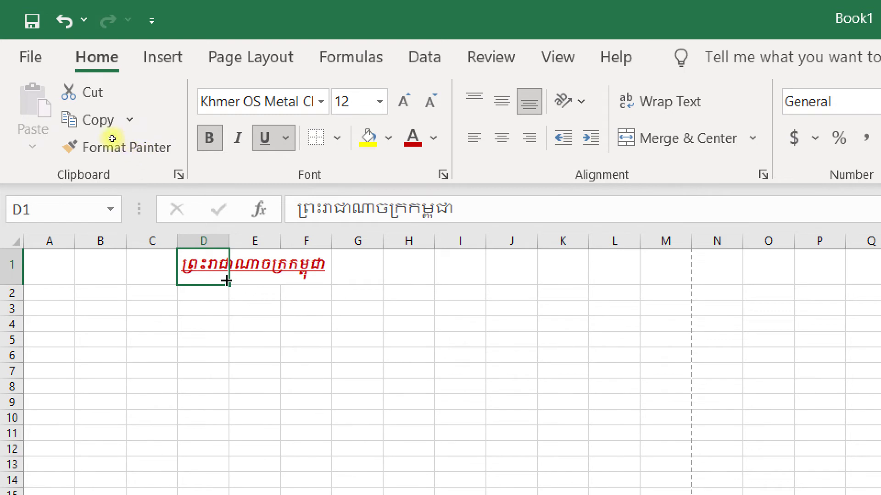
pyautogui.click(212, 140)
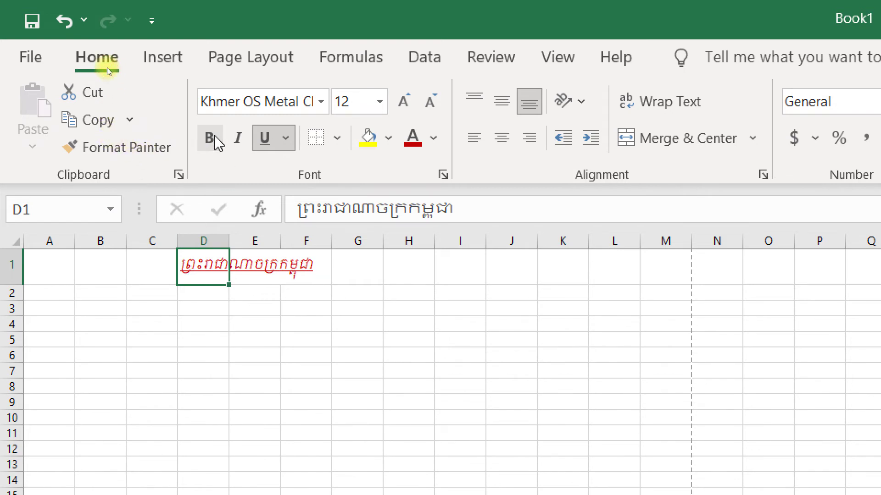
pyautogui.click(265, 140)
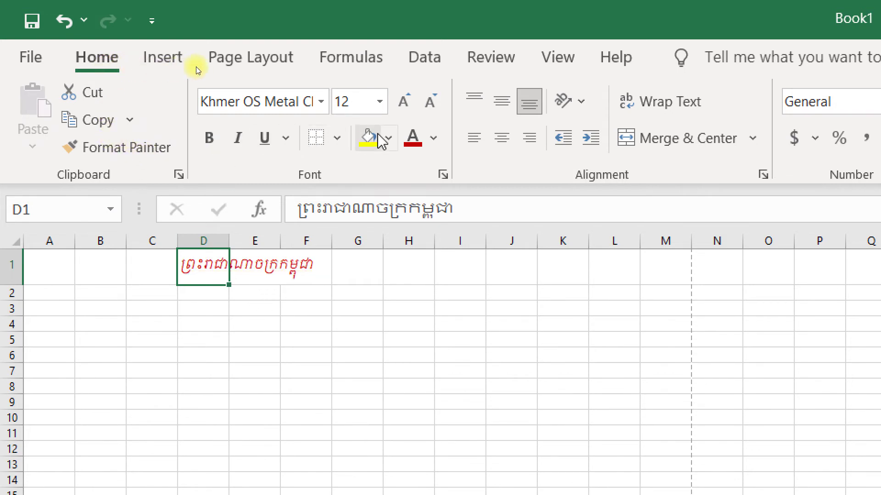
pyautogui.click(433, 138)
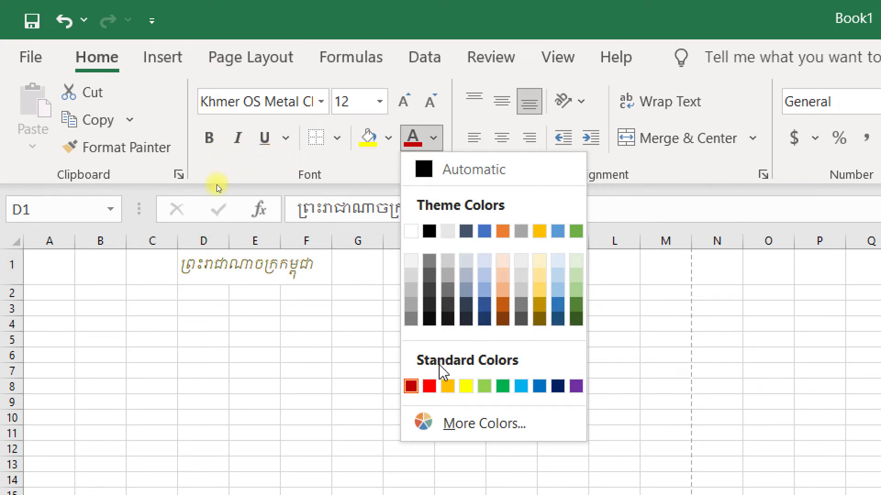
pyautogui.click(429, 387)
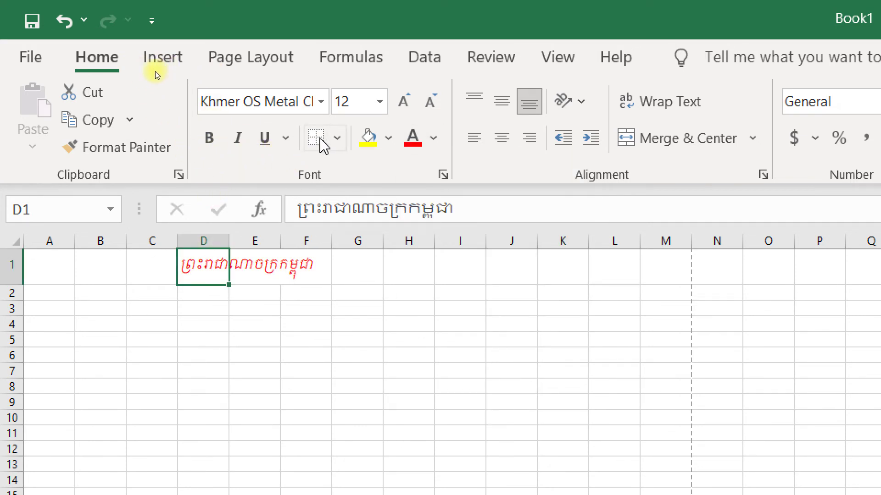
# - Reapply bold and underline to the text in D1 and change its font to Khmer OS Bokor
pyautogui.click(210, 138)
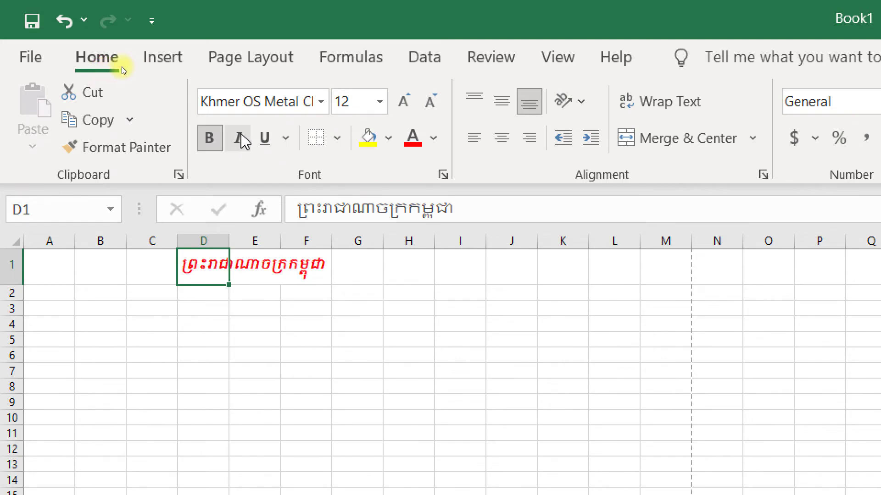
pyautogui.click(265, 138)
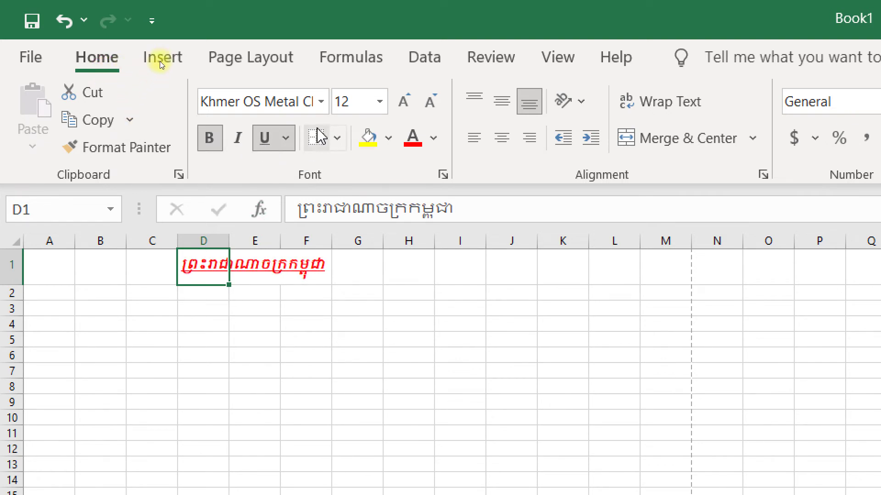
pyautogui.click(321, 101)
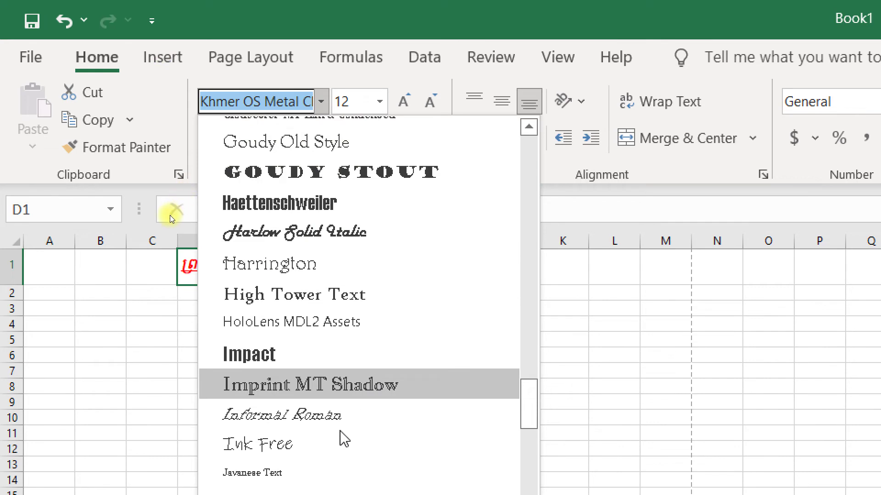
pyautogui.scroll(-15, 339, 436)
pyautogui.scroll(-20, 332, 399)
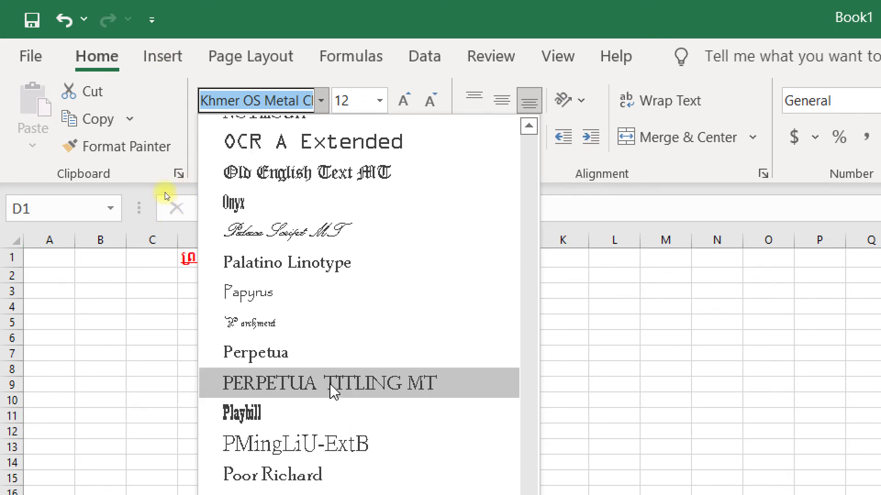
pyautogui.scroll(20, 334, 389)
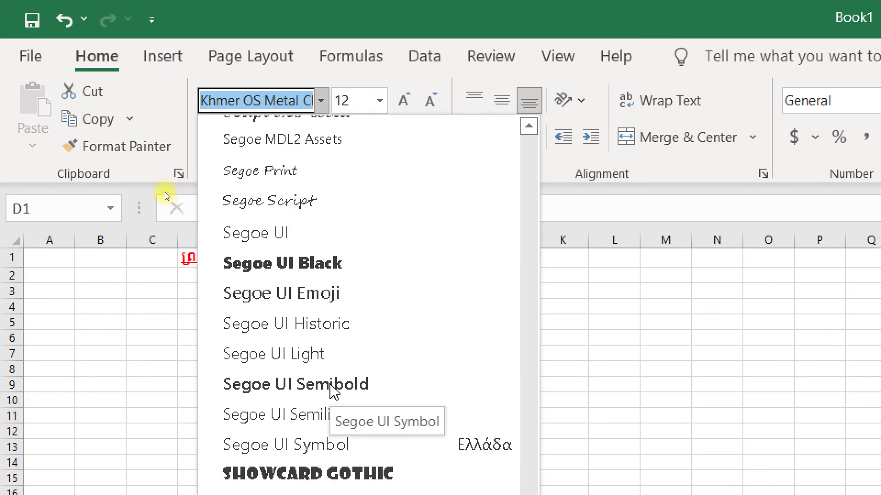
pyautogui.scroll(-1, 333, 390)
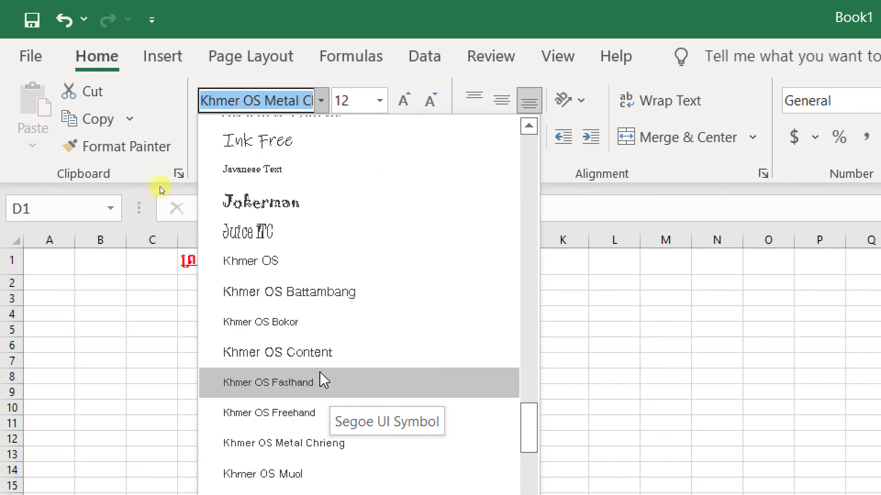
pyautogui.click(305, 324)
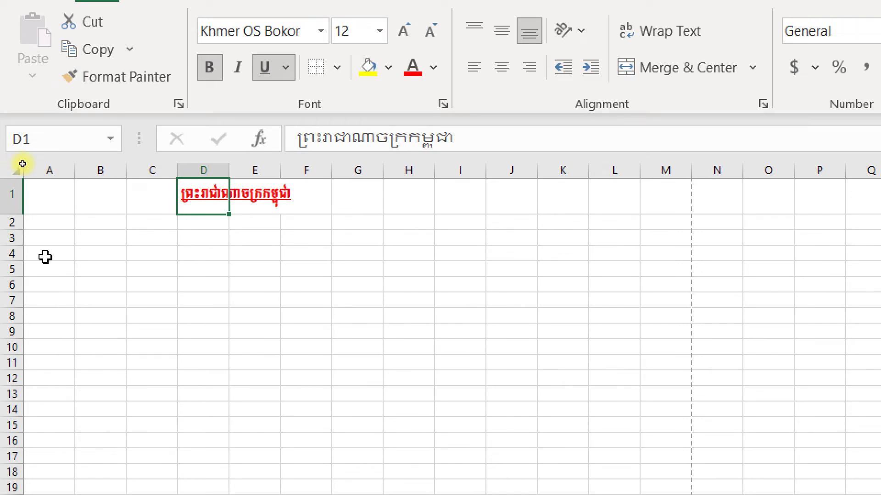
# - Select the range A4:M5 to show the page width, and center the text of cell D1 horizontally
pyautogui.moveTo(45, 256); pyautogui.dragTo(665, 270)
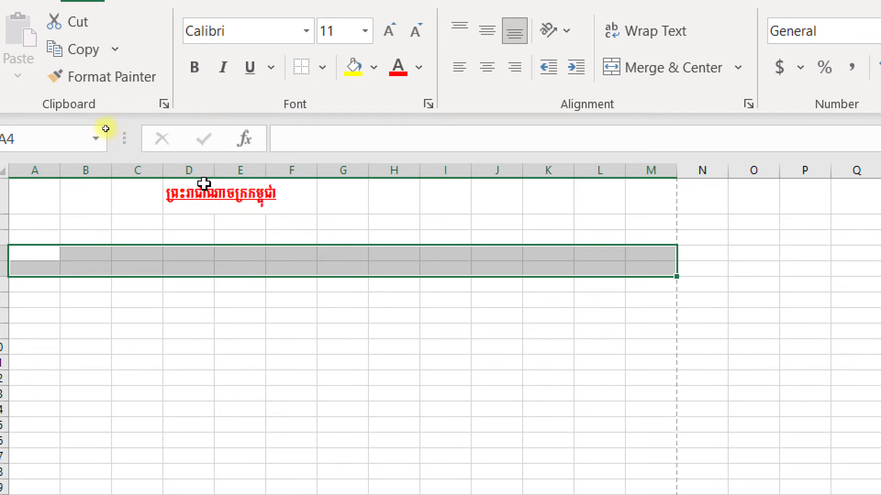
pyautogui.click(189, 192)
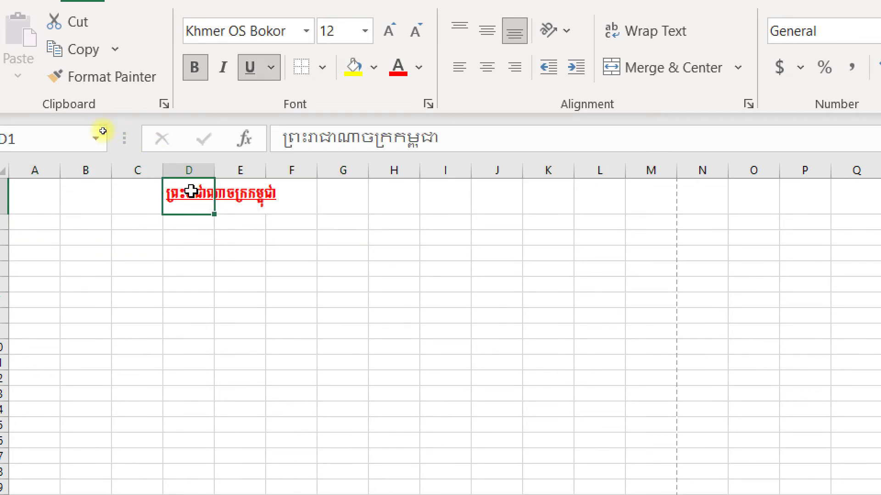
pyautogui.click(480, 77)
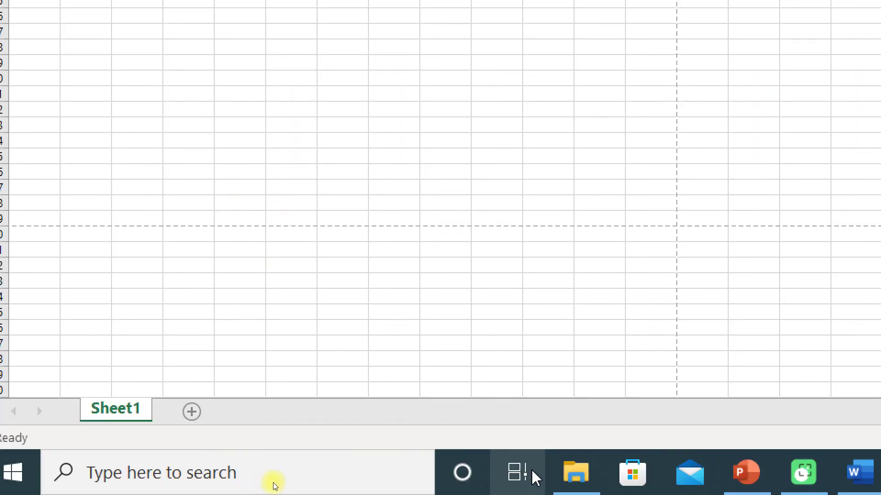
# - Switch to the blank Word document, increase the font size by five steps to 20, and enter សដថដសថសដថ
pyautogui.click(853, 473)
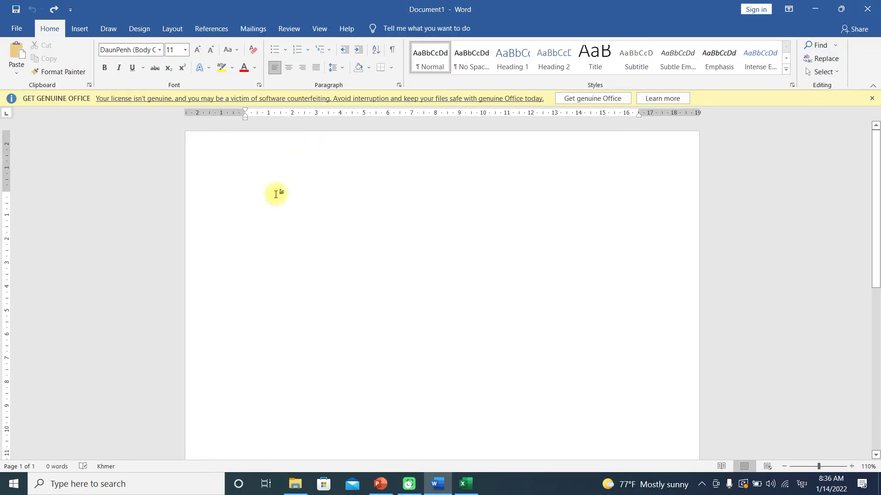
pyautogui.click(197, 50)
pyautogui.click(197, 49)
pyautogui.click(197, 49)
pyautogui.click(197, 50)
pyautogui.click(197, 50)
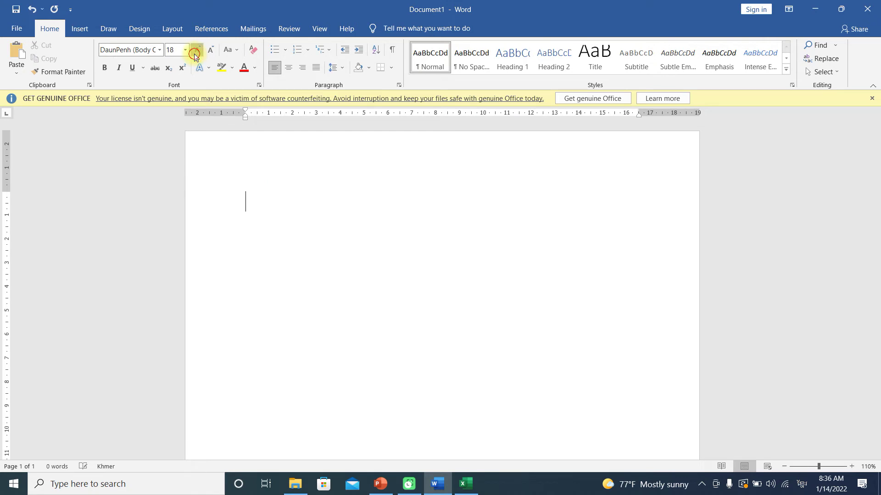
pyautogui.write('សដថដសថសដថ')
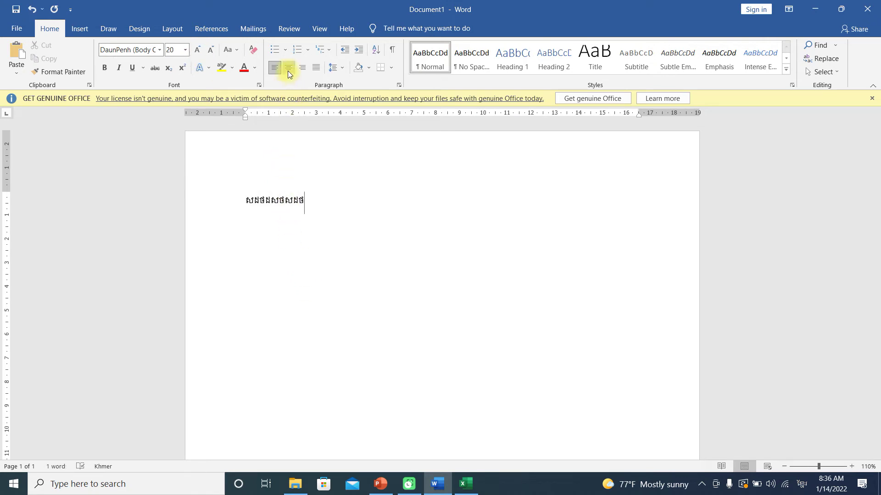
# - Apply center and left alignment to the Khmer text line in turn, finishing with right alignment
pyautogui.click(288, 67)
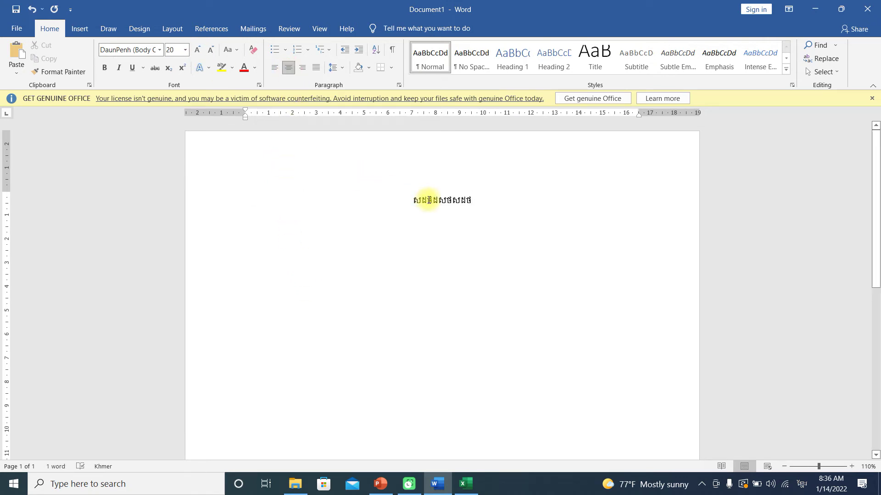
pyautogui.click(275, 68)
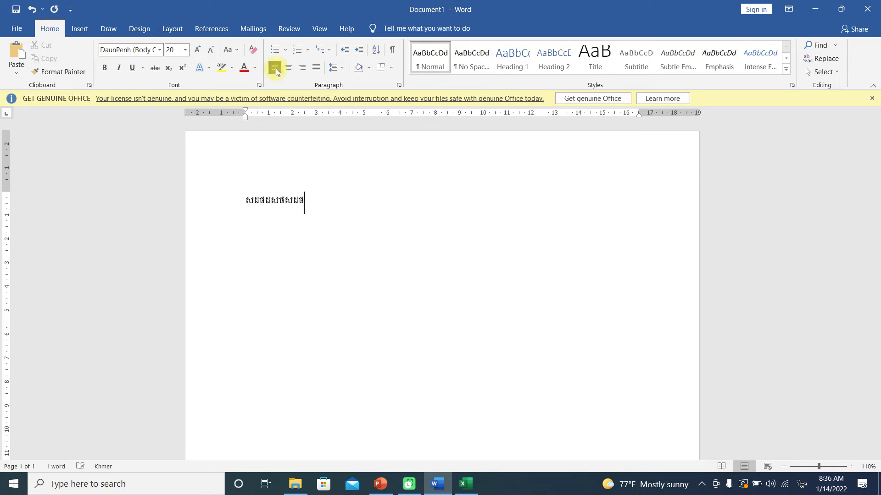
pyautogui.click(302, 68)
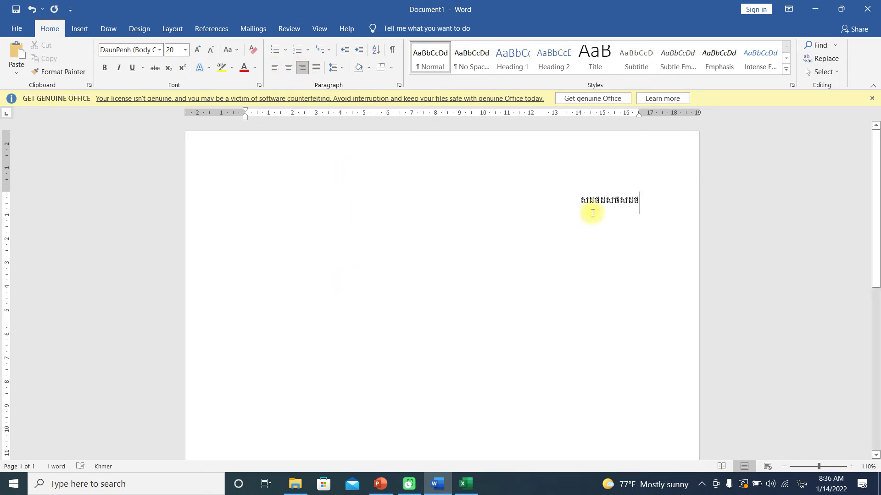
# - Add the text សថ as a centered line lower down the Word page, and return to the Excel workbook
pyautogui.click(438, 318)
pyautogui.doubleClick(438, 318)
pyautogui.hotkey('ctrl', 'z')
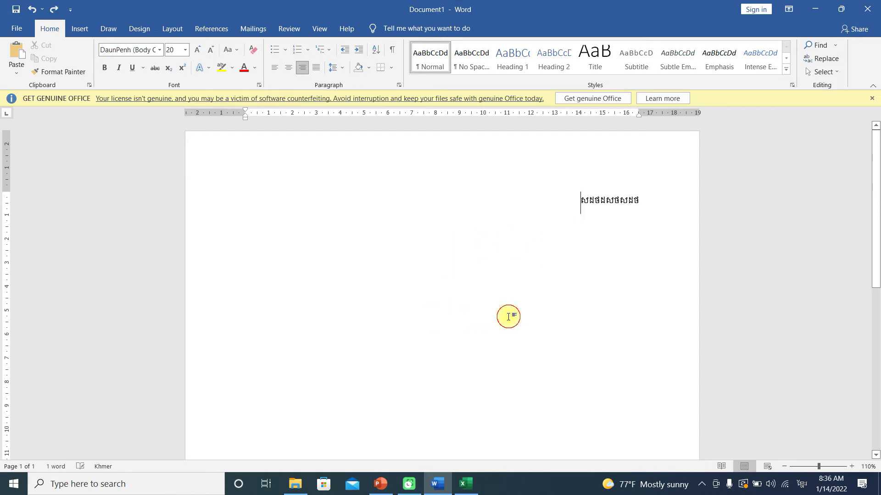
pyautogui.doubleClick(511, 316)
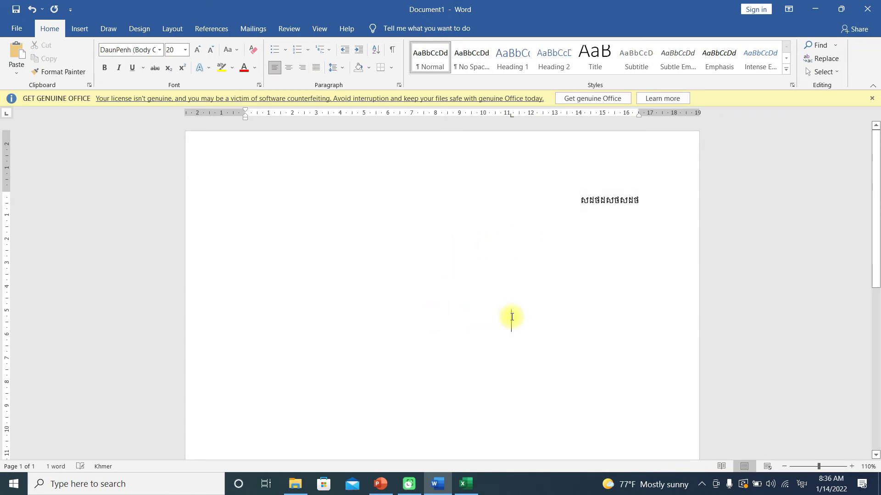
pyautogui.write('សថ')
pyautogui.click(289, 67)
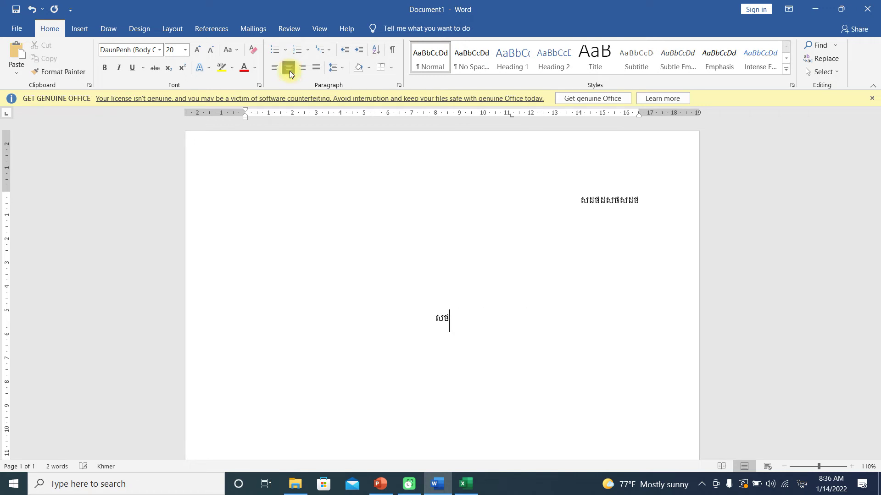
pyautogui.click(815, 10)
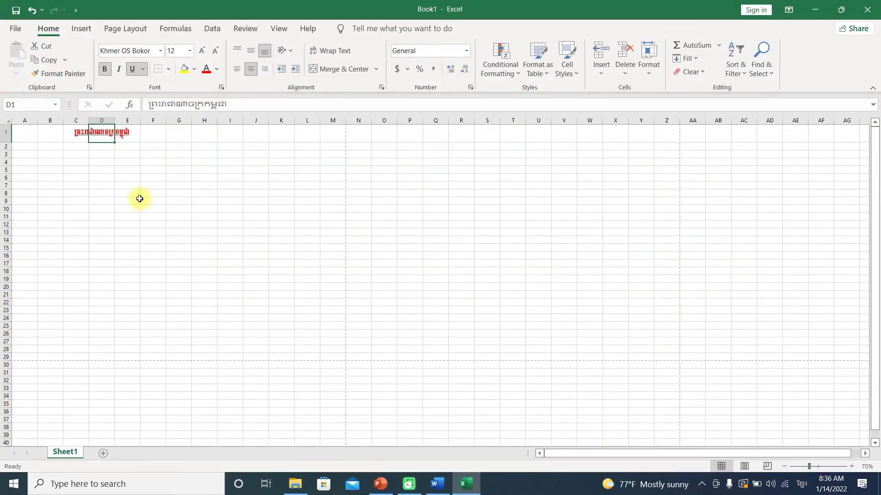
# - Turn the centering of cell D1 off and on, apply left, right and center alignment in turn, and finish with left alignment
pyautogui.keyDown('ctrl'); pyautogui.scroll(2, 139, 199); pyautogui.keyUp('ctrl')
pyautogui.keyDown('ctrl'); pyautogui.scroll(4, 140, 199); pyautogui.keyUp('ctrl')
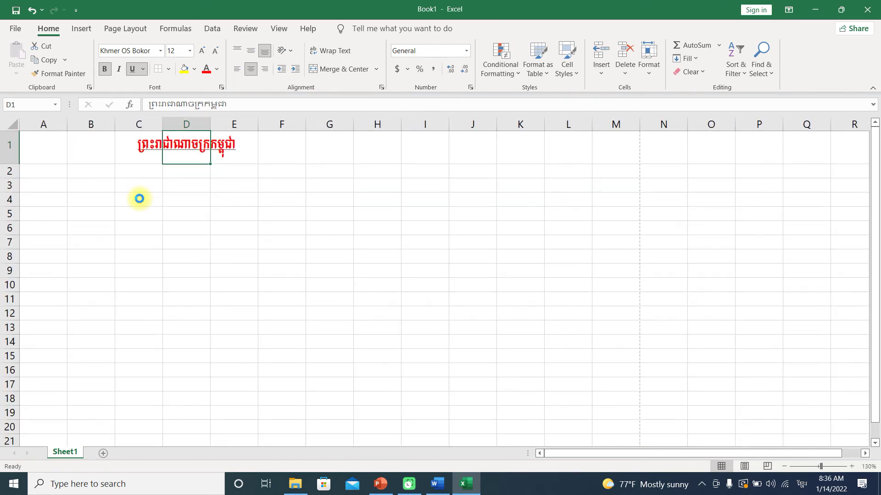
pyautogui.click(251, 69)
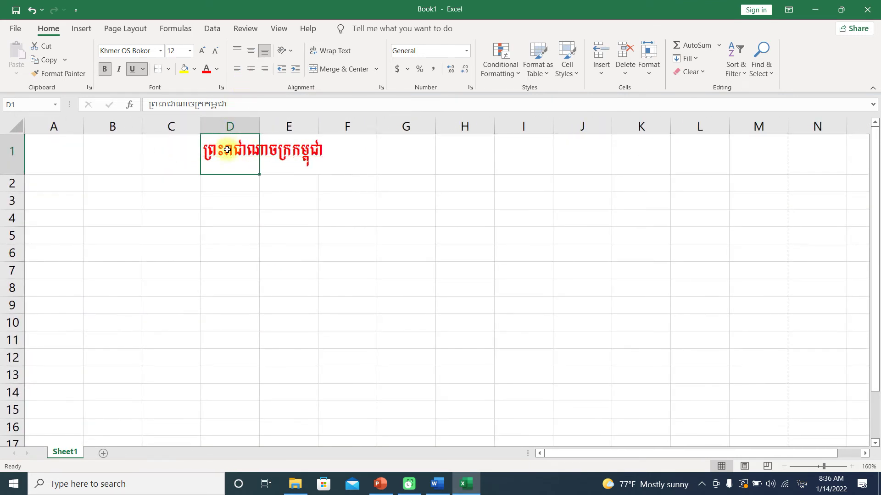
pyautogui.click(252, 69)
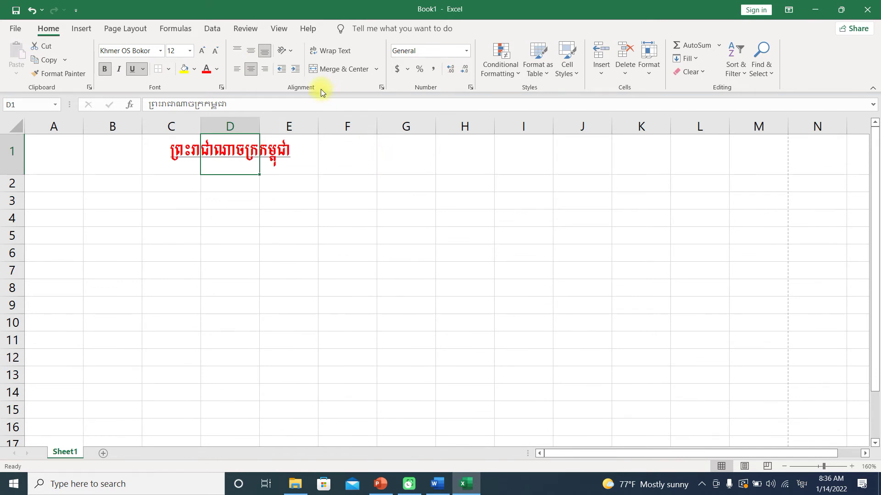
pyautogui.click(237, 70)
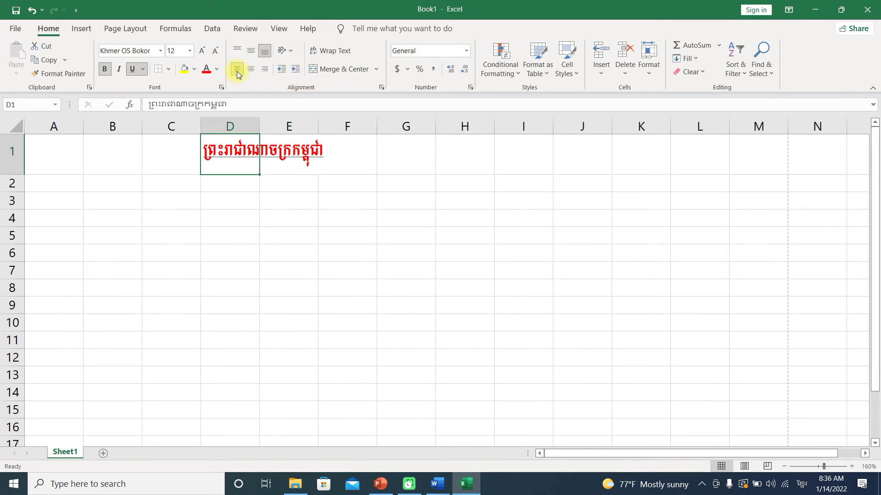
pyautogui.click(265, 69)
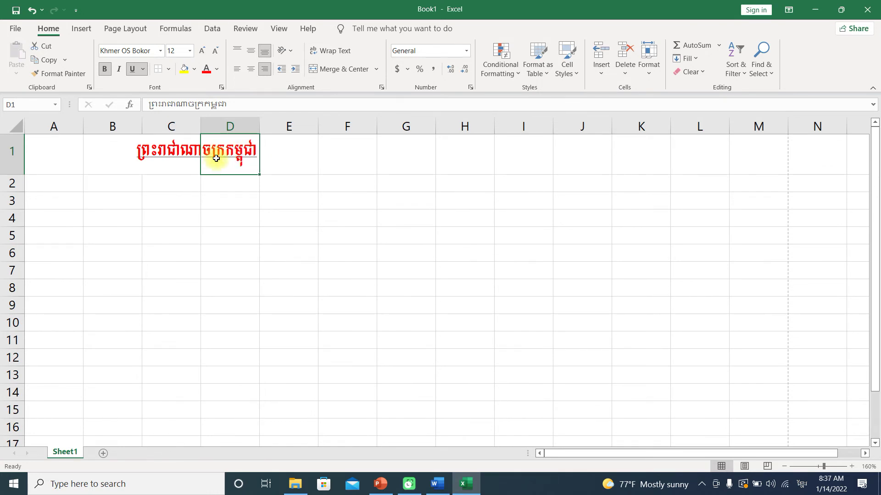
pyautogui.click(250, 70)
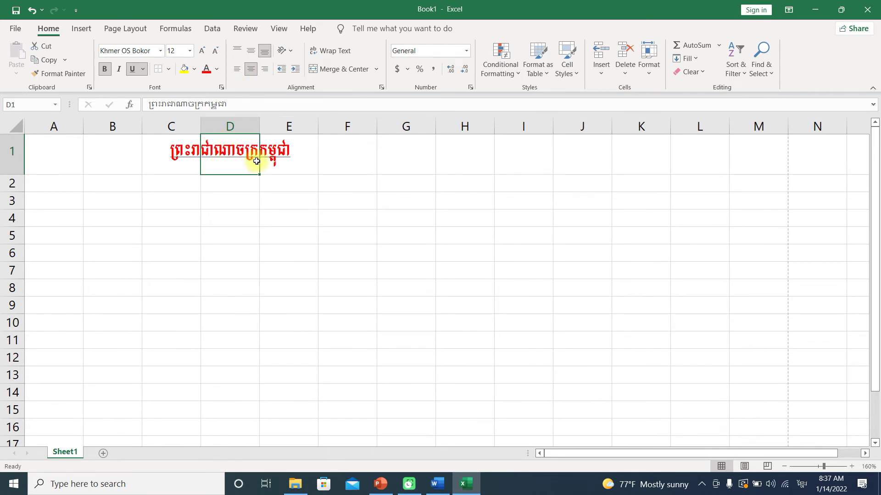
pyautogui.click(237, 69)
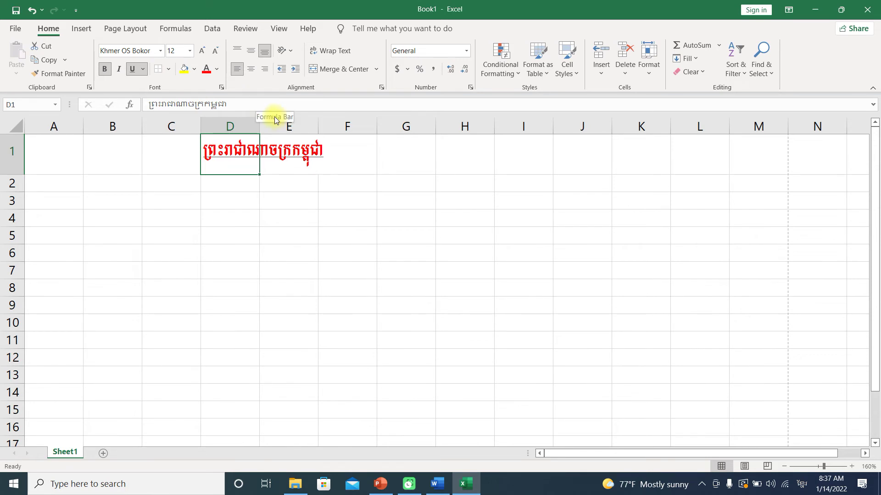
# - Append សដថដស to the end of the Khmer text in cell D1, and delete the added characters again
pyautogui.click(322, 147)
pyautogui.click(228, 138)
pyautogui.press('F2')
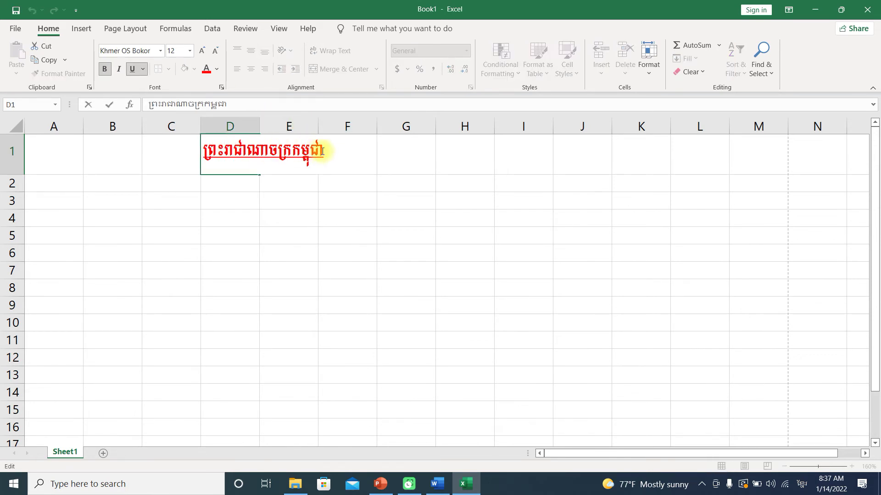
pyautogui.write('សដថដសថ')
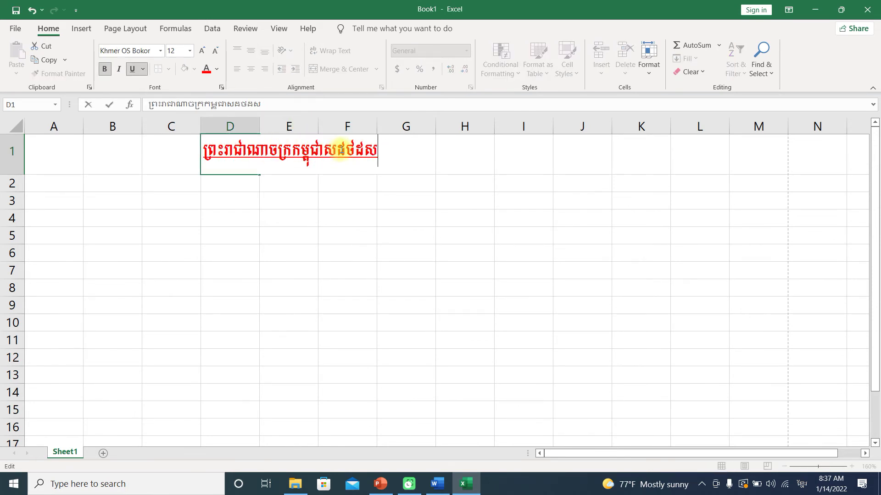
pyautogui.press('BackSpace')
pyautogui.press('BackSpace')
pyautogui.press('BackSpace')
pyautogui.press('BackSpace')
pyautogui.press('BackSpace')
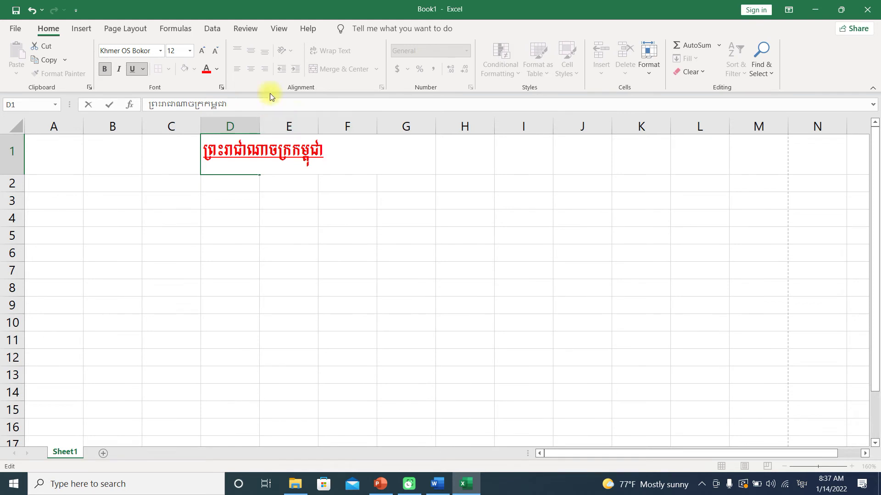
pyautogui.click(308, 186)
# - Align the Khmer text in cell D1 to the right edge of the cell
pyautogui.click(226, 155)
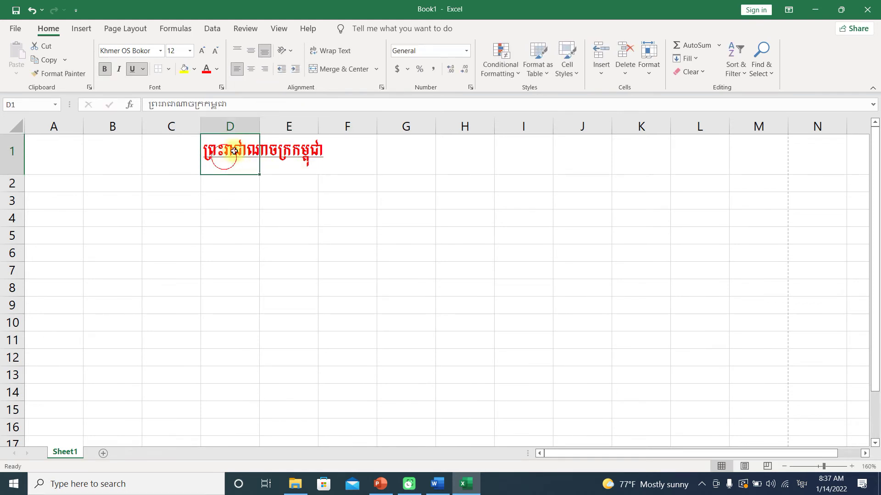
pyautogui.click(261, 70)
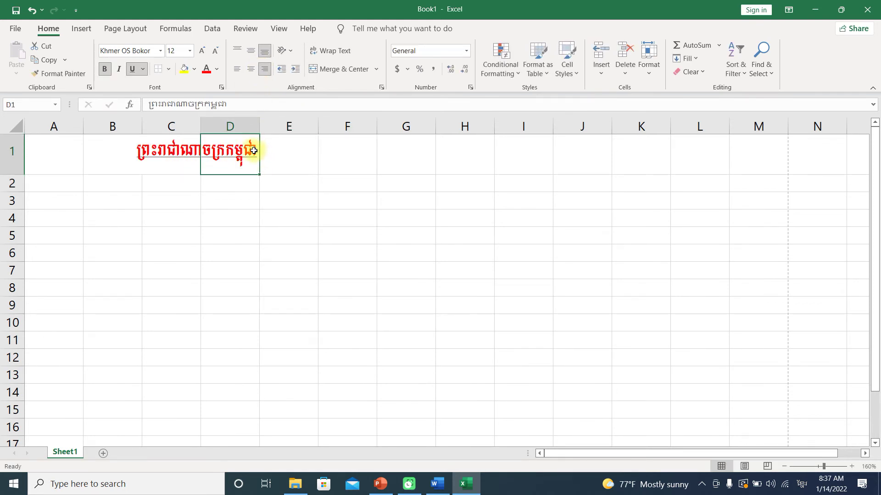